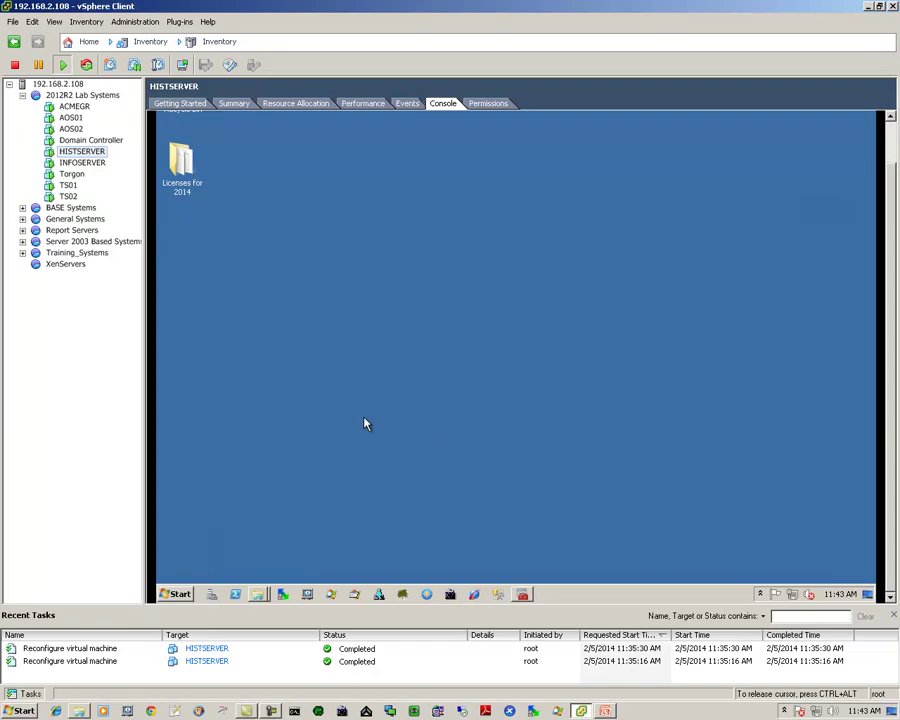
click(257, 594)
click(245, 552)
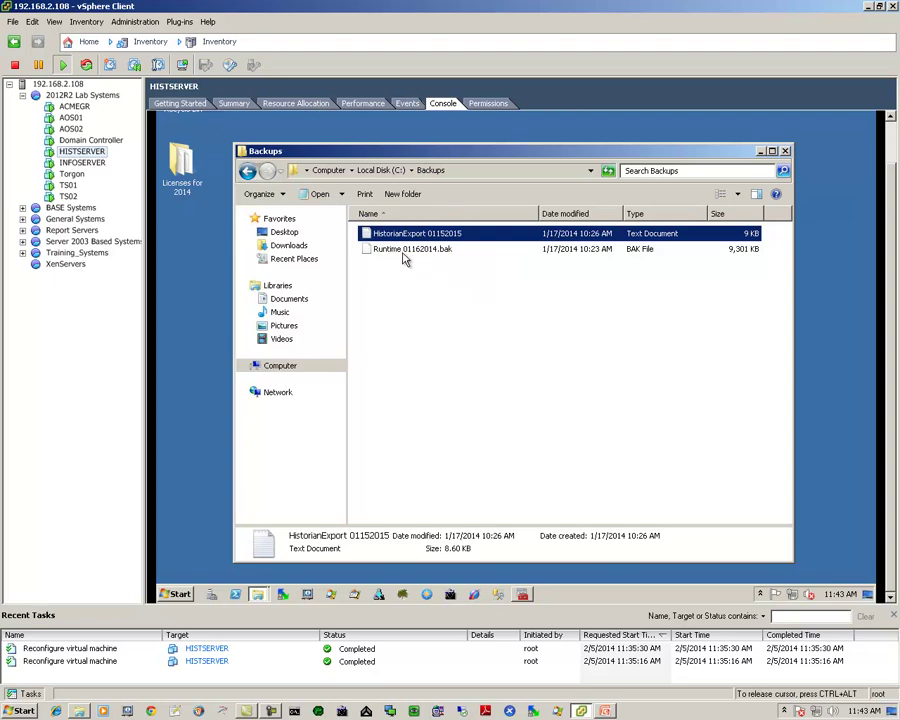
click(404, 251)
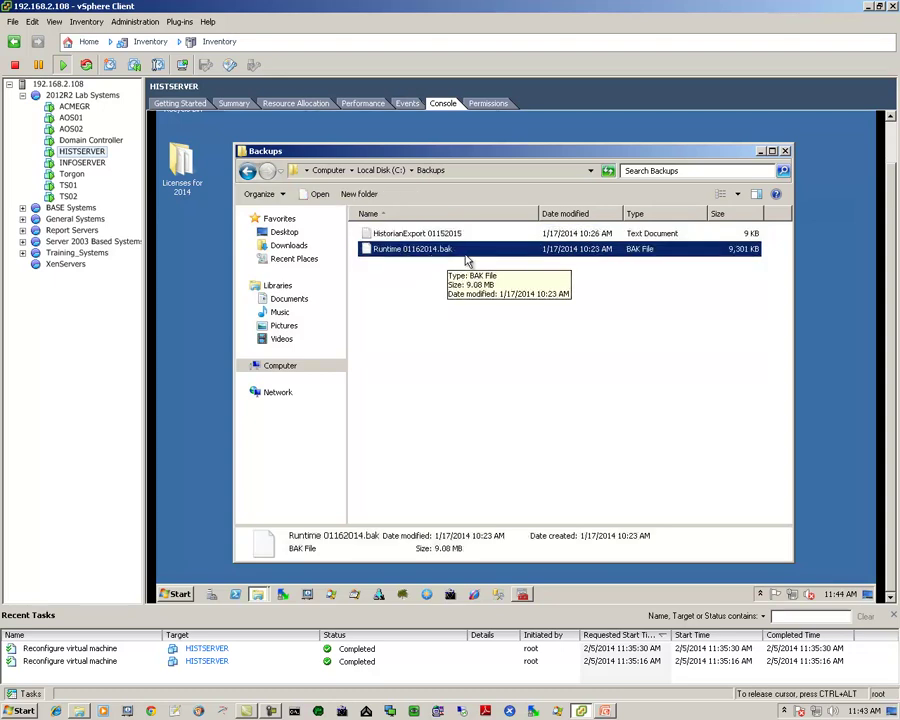
click(785, 151)
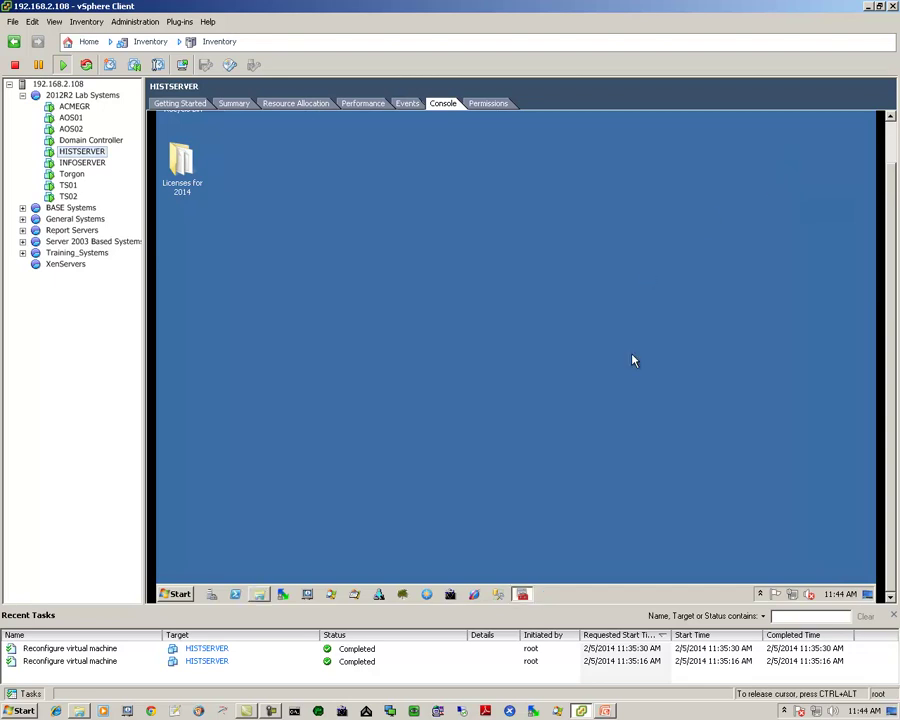
Stop the HISTSERVER Historian from the SMC Status menu and confirm the stop
click(521, 594)
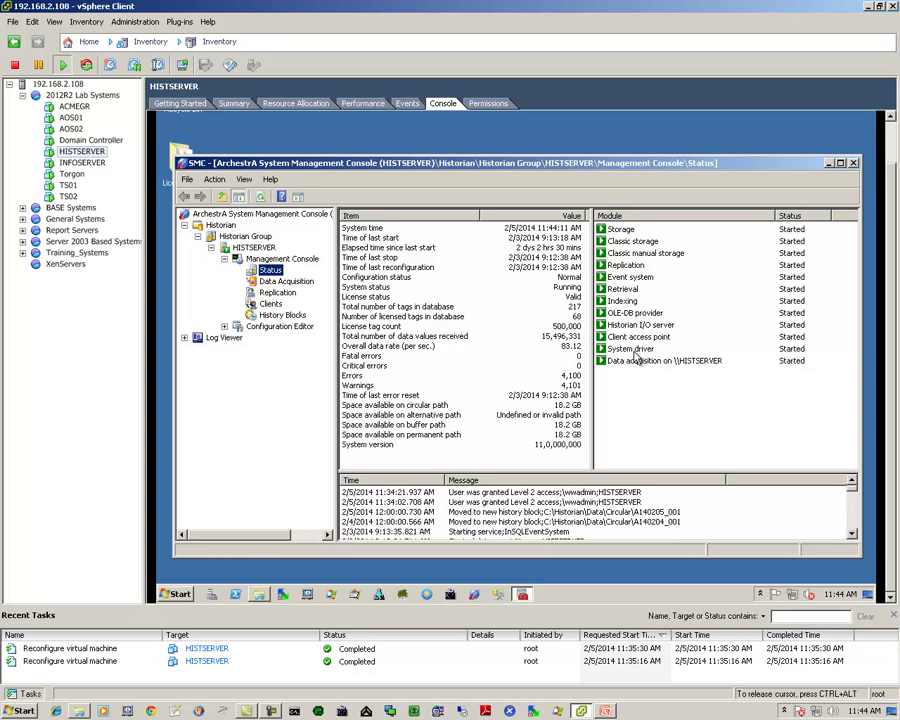
right_click(268, 272)
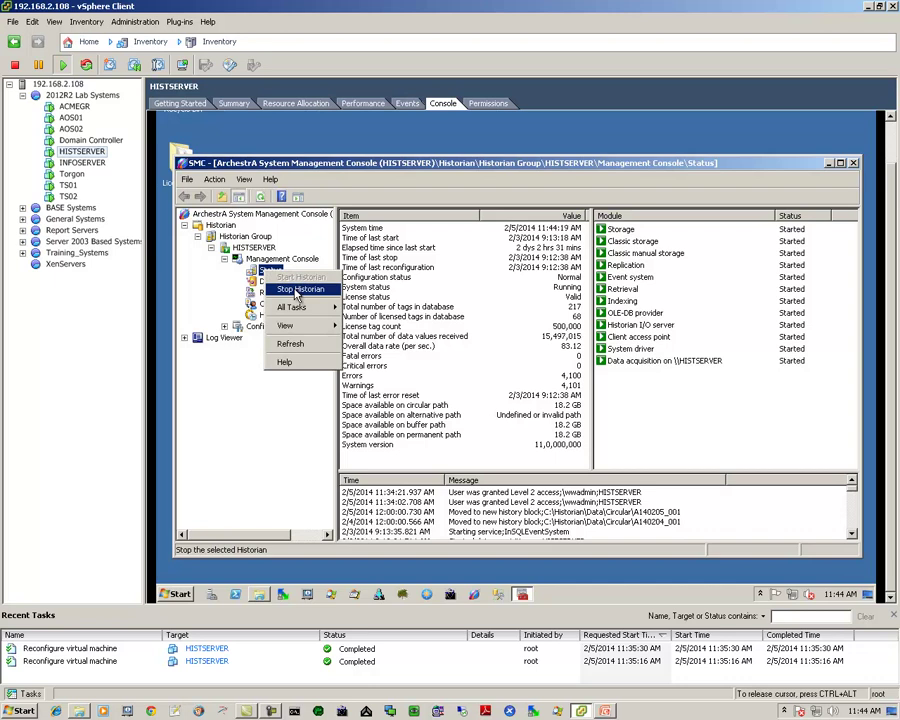
click(297, 290)
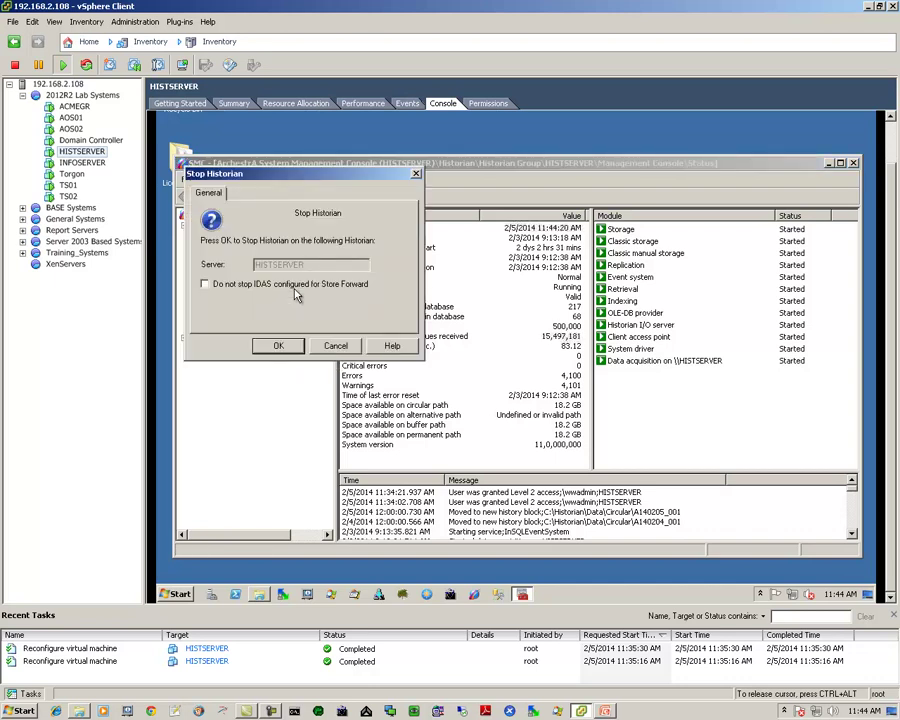
click(277, 347)
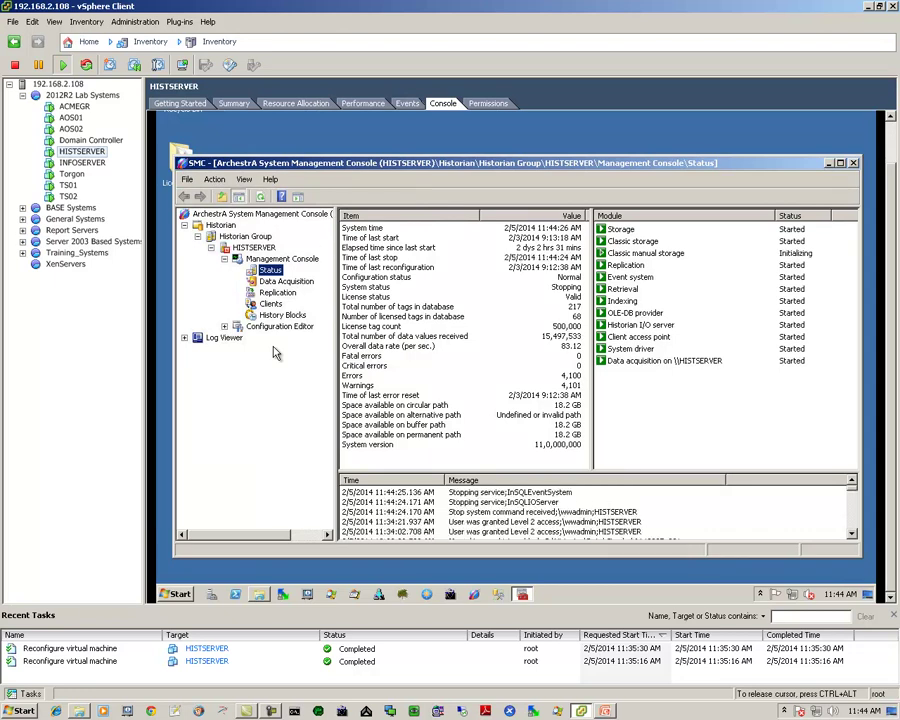
right_click(268, 274)
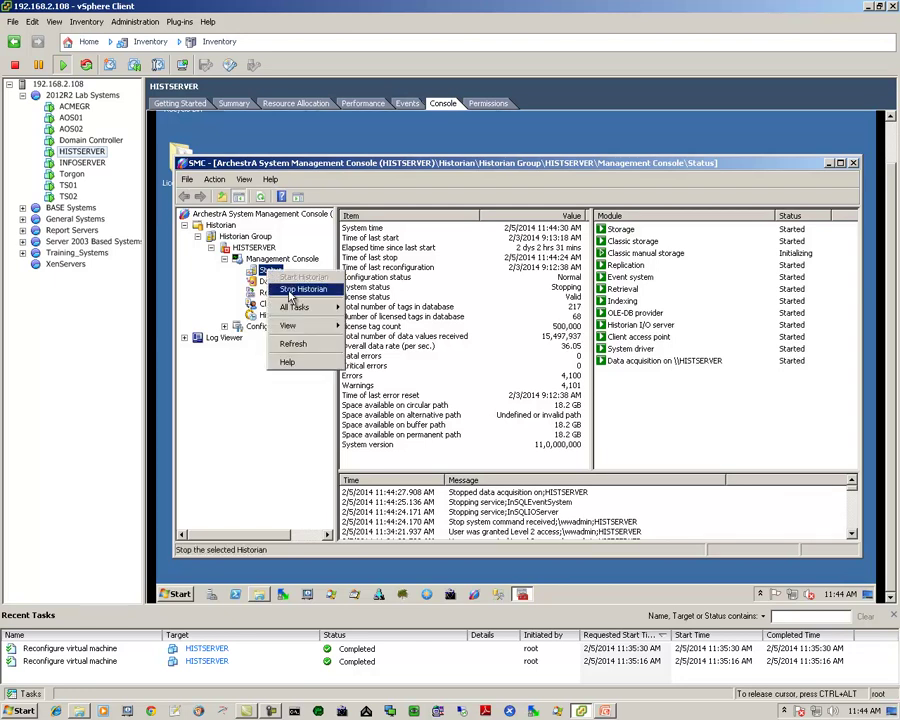
click(265, 435)
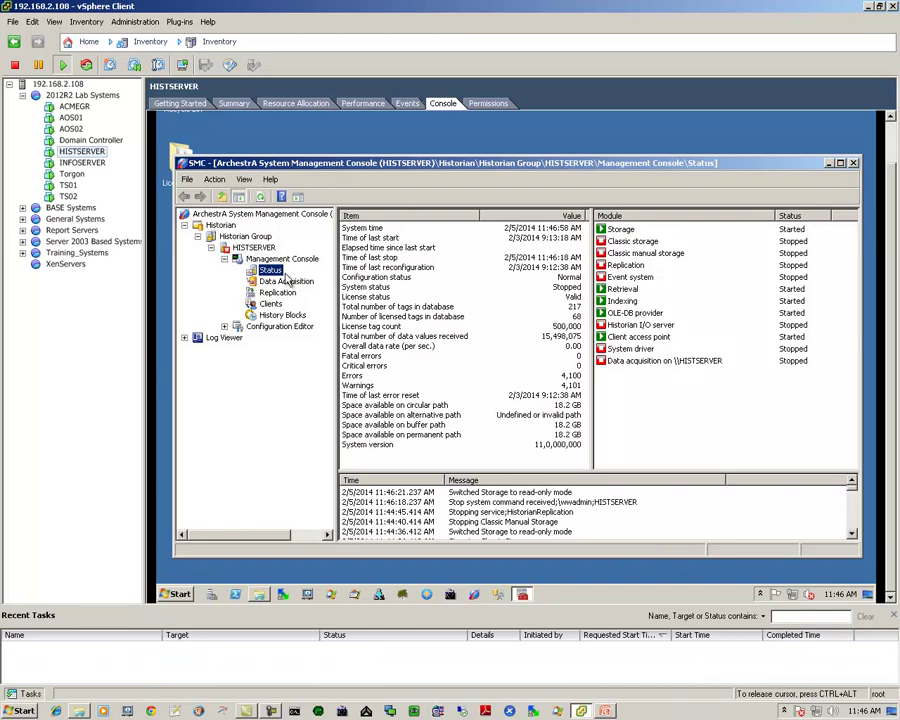
Shut down and disable the HISTSERVER Historian, then exit the management console
right_click(268, 275)
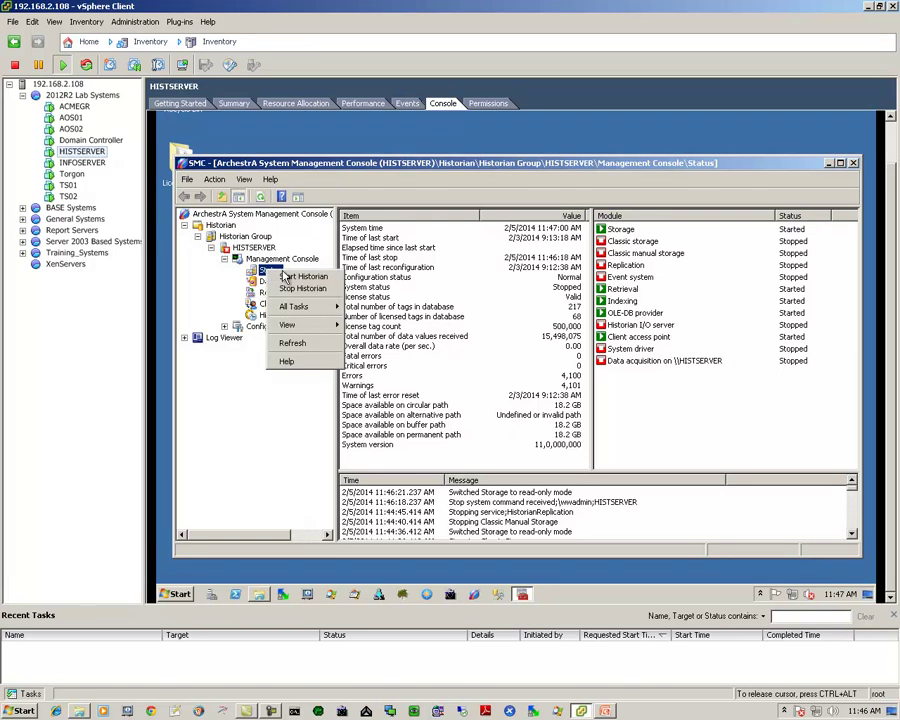
mouse_move(303, 309)
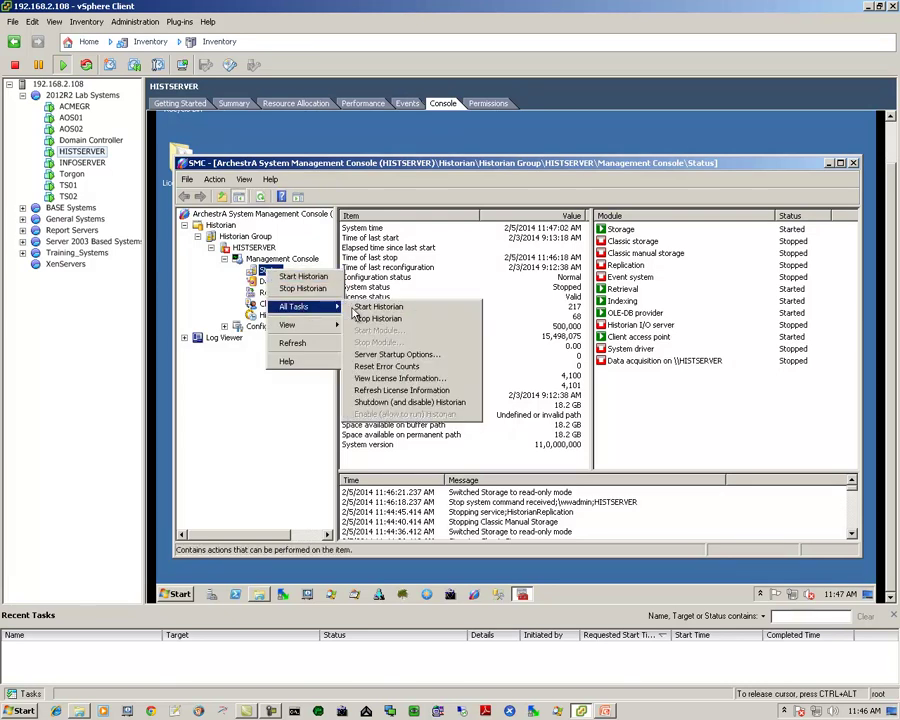
click(380, 403)
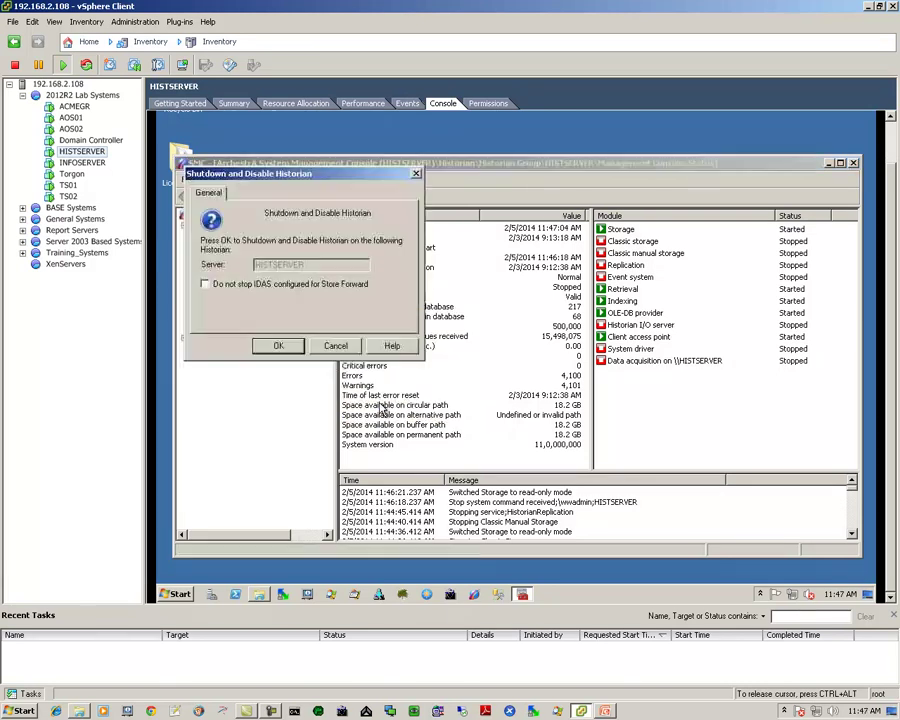
click(279, 346)
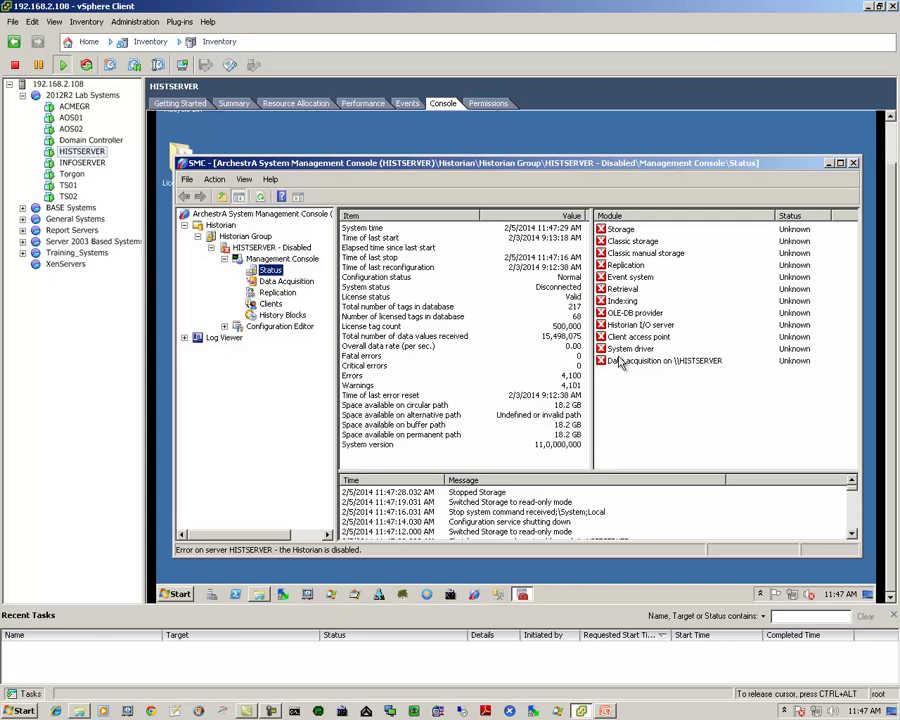
click(186, 181)
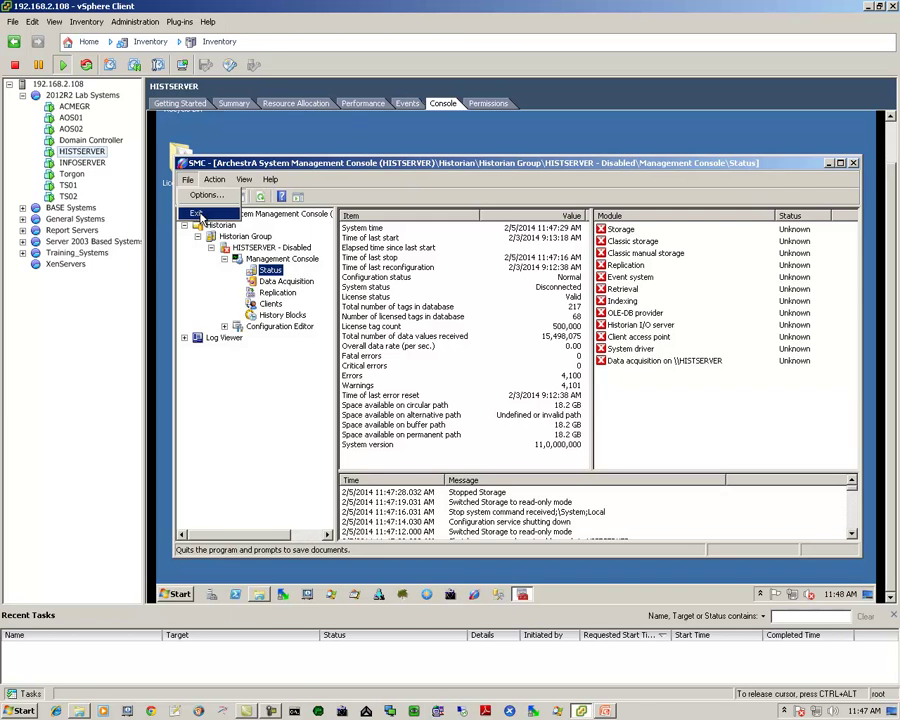
click(199, 215)
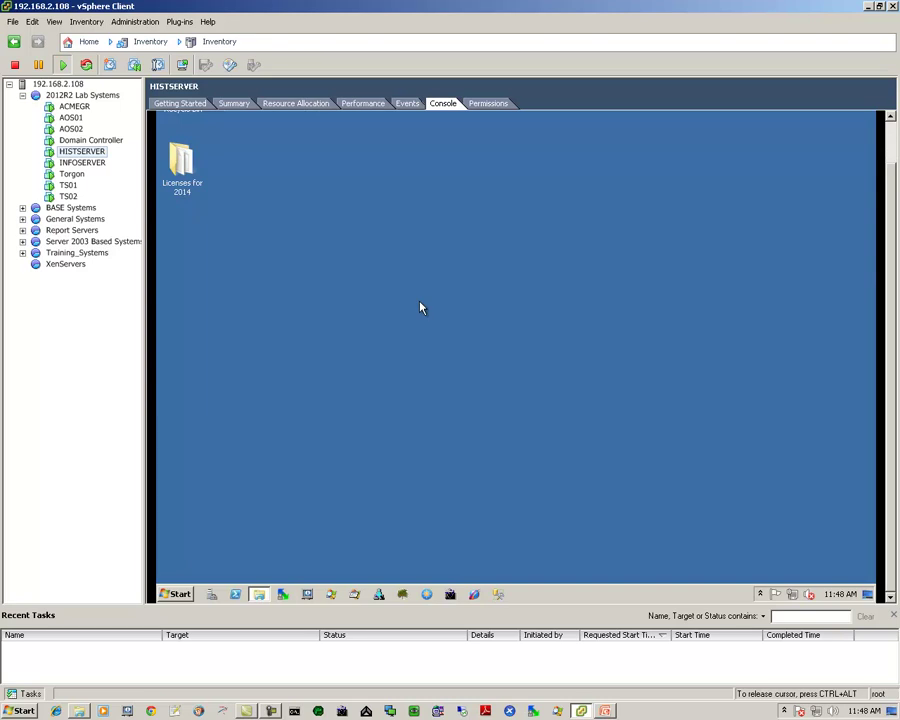
Run setup.exe from the Invensys DVD's AutoPlay window
mouse_move(259, 593)
click(258, 571)
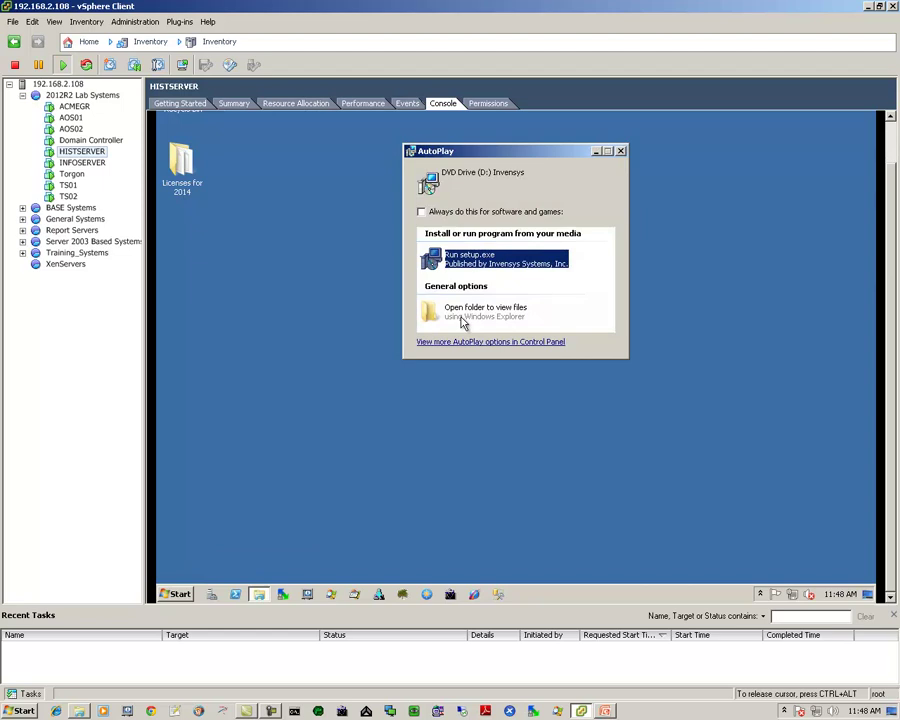
drag(462, 158, 465, 184)
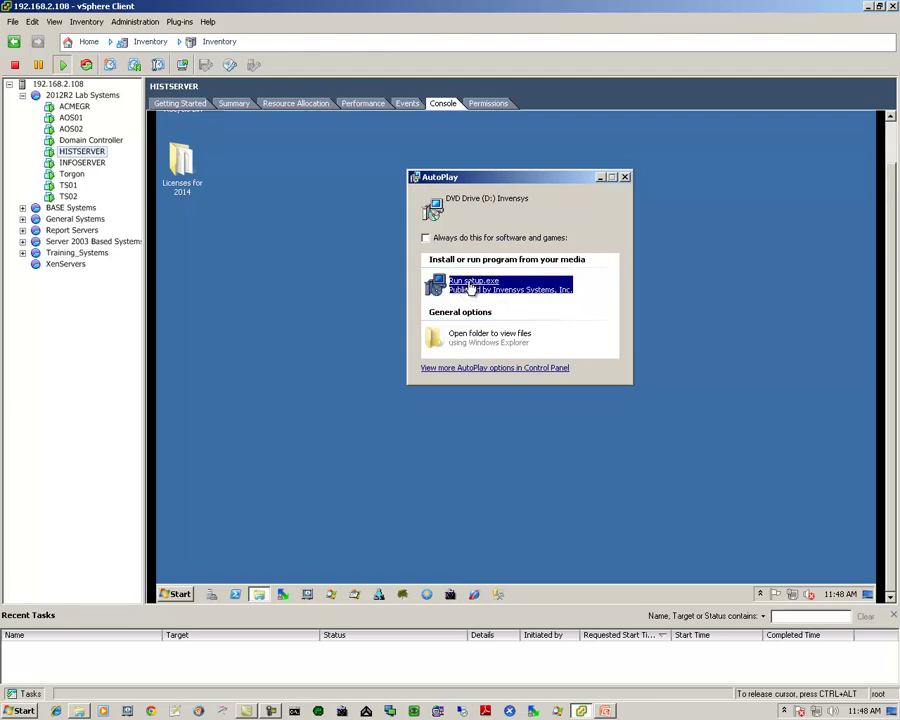
click(470, 287)
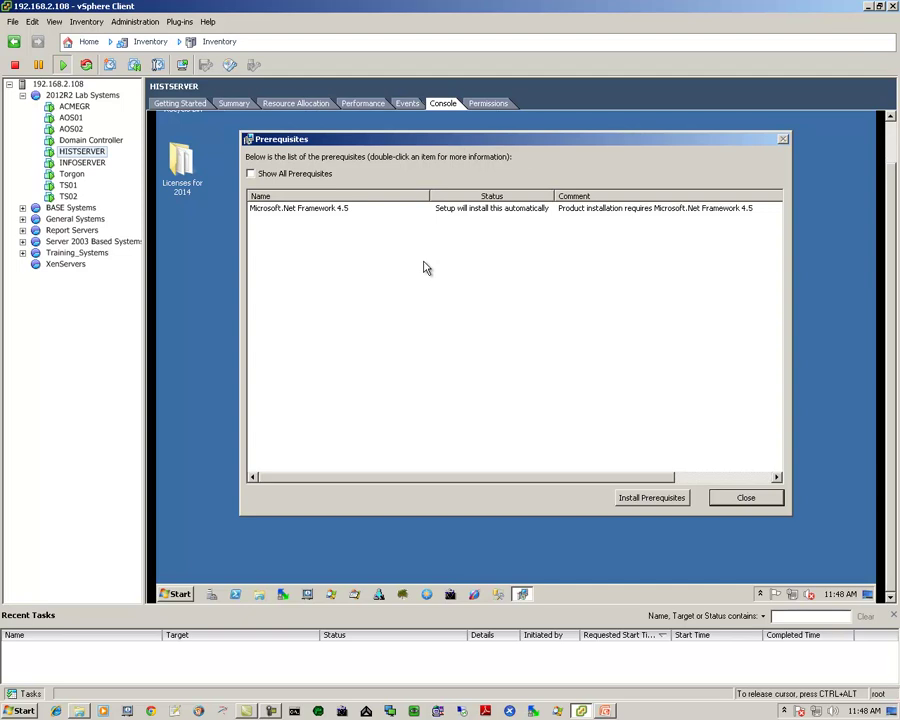
Install the Microsoft .Net Framework 4.5 prerequisite and continue once it is met
click(332, 210)
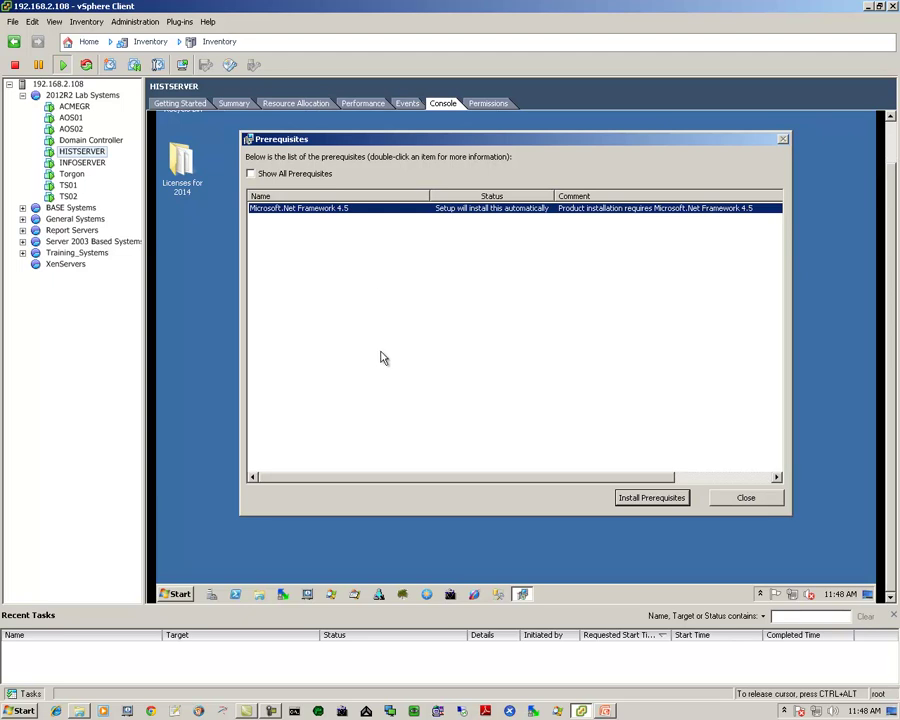
click(643, 502)
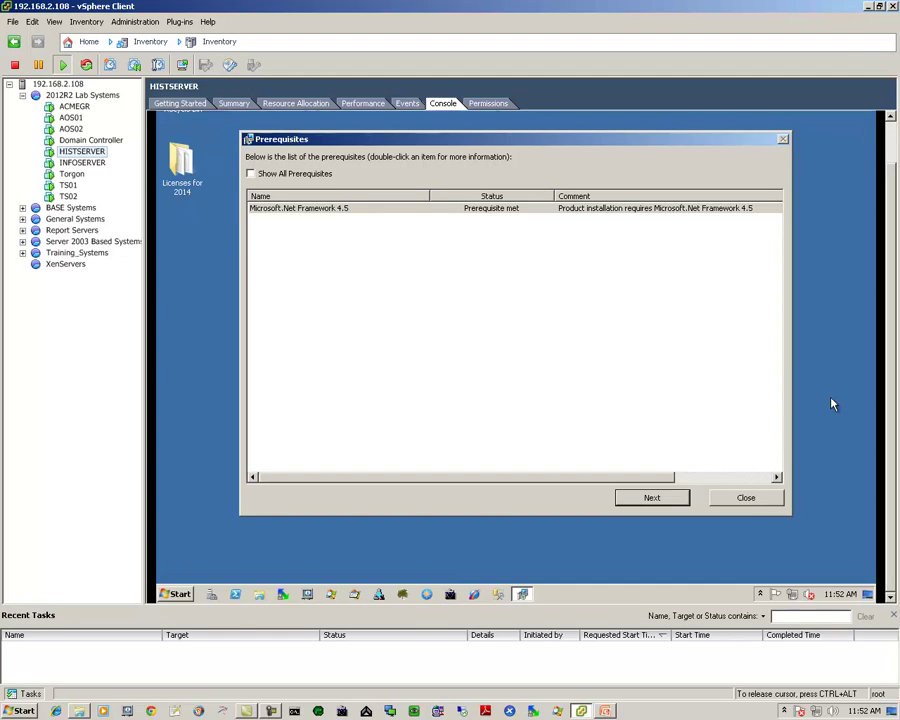
click(667, 498)
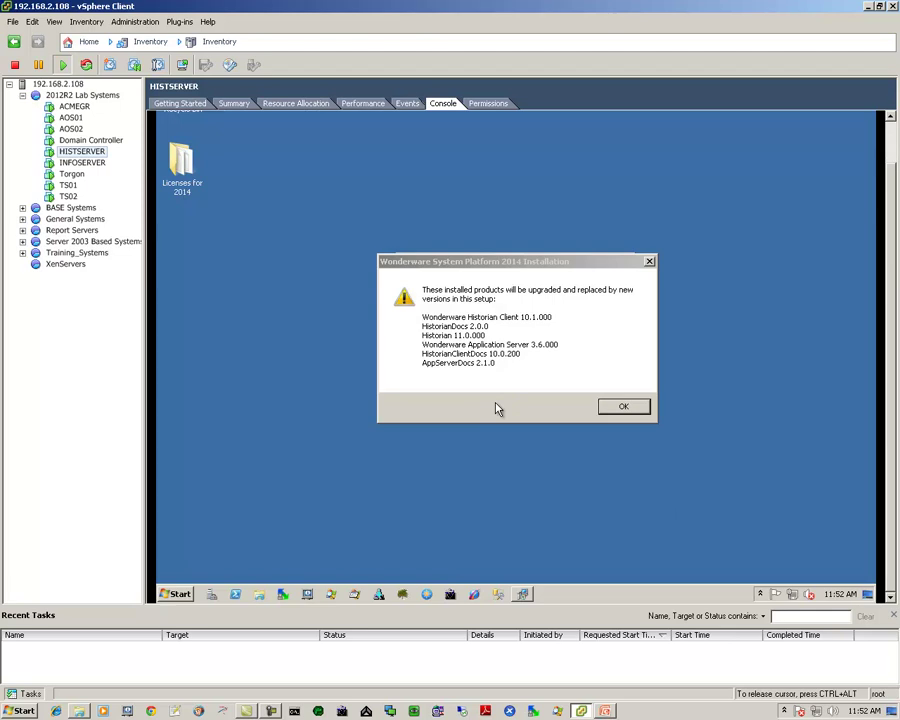
Acknowledge the upgrade notice, accept the features to upgrade, and keep English for InTouch
click(620, 407)
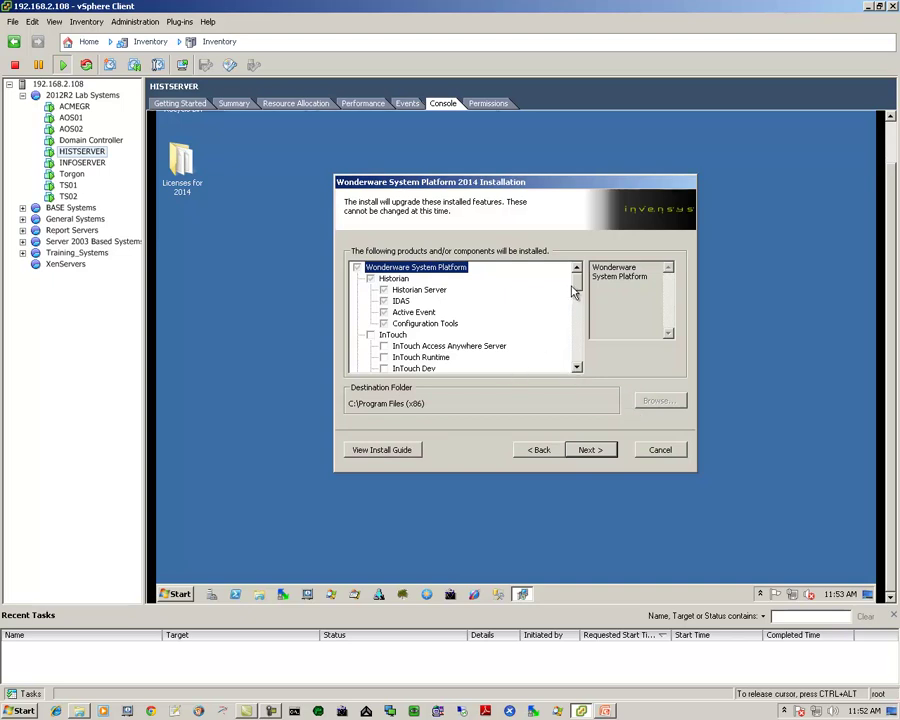
mouse_move(577, 290)
mouse_down()
mouse_move(577, 362)
mouse_move(586, 289)
mouse_up()
click(591, 451)
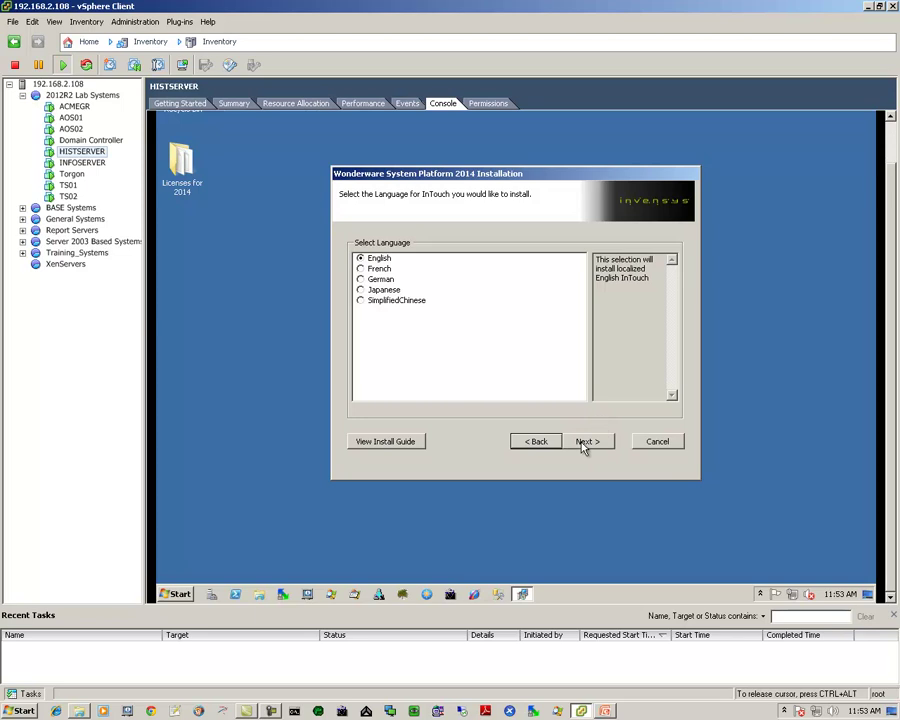
click(588, 442)
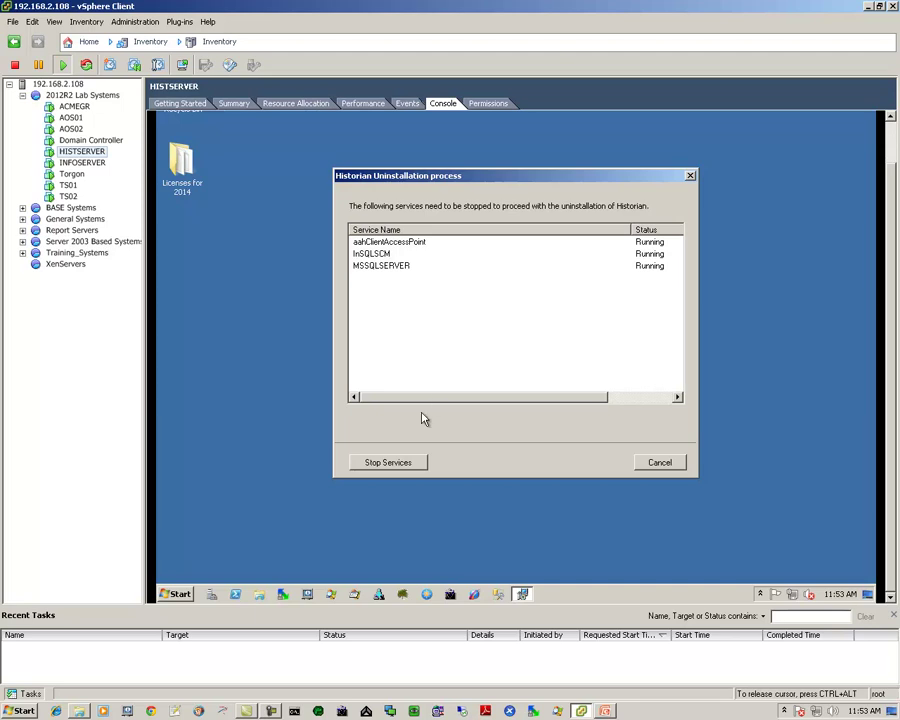
Stop the running aahClientAccessPoint, InSQLSCM and MSSQLSERVER services for the Historian uninstall
click(389, 466)
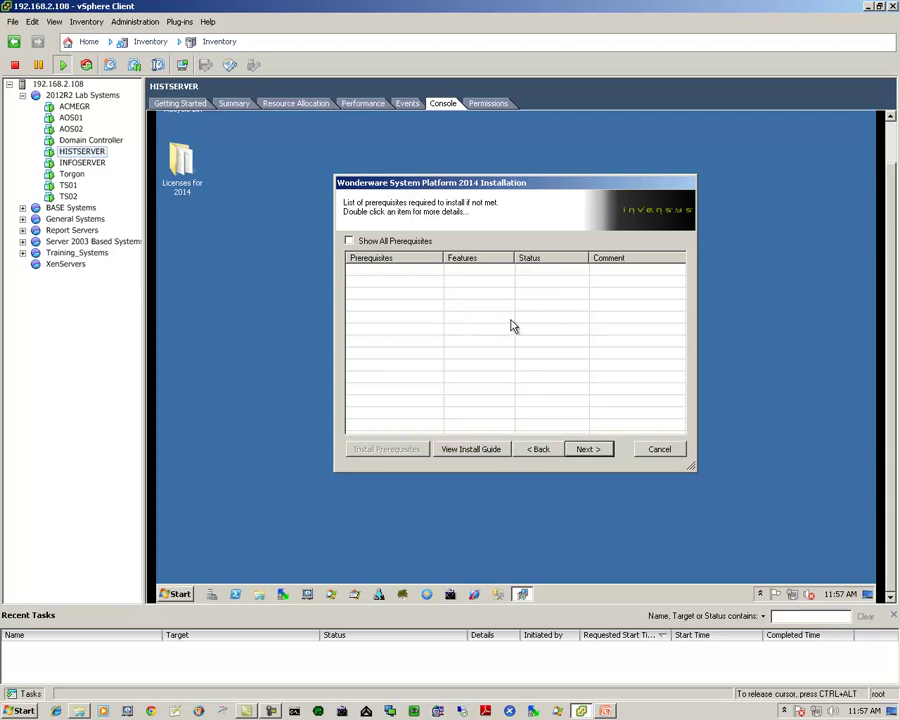
Review the Ready to Upgrade components and run the upgrade to completion
click(587, 451)
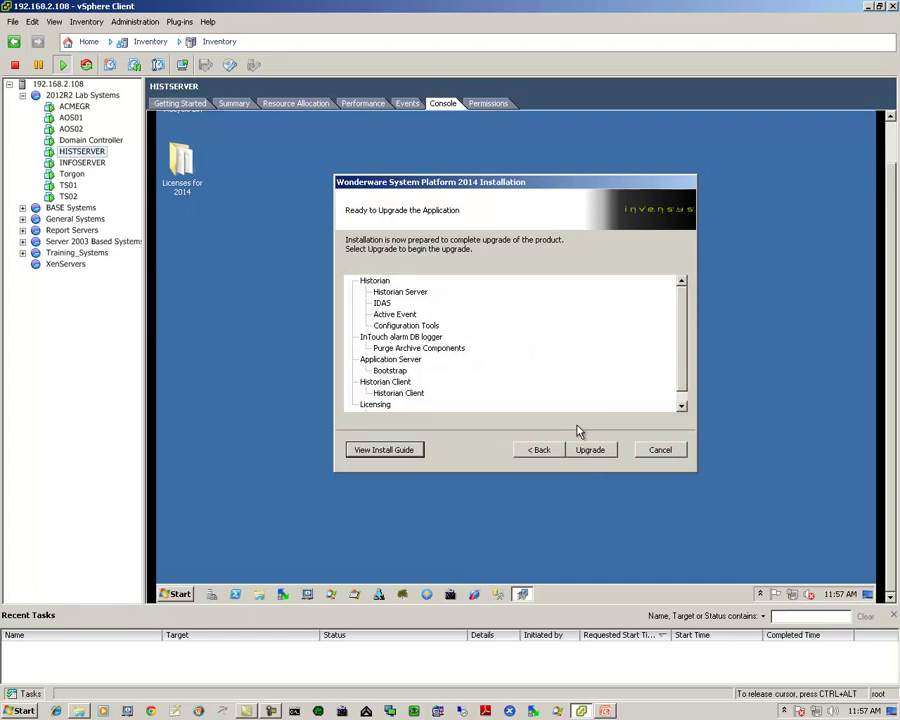
drag(682, 325, 676, 356)
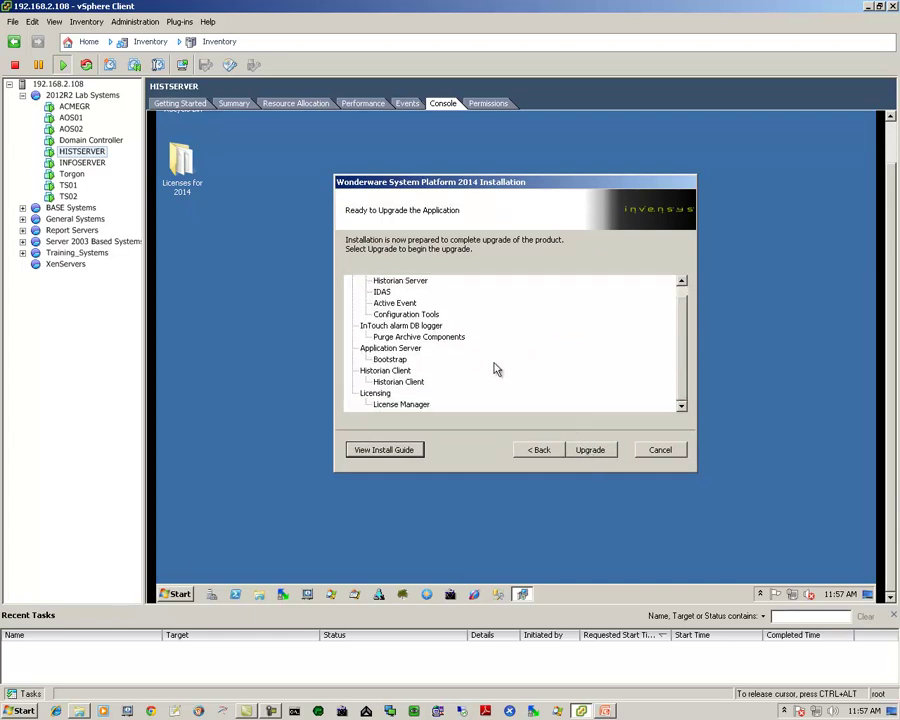
click(591, 454)
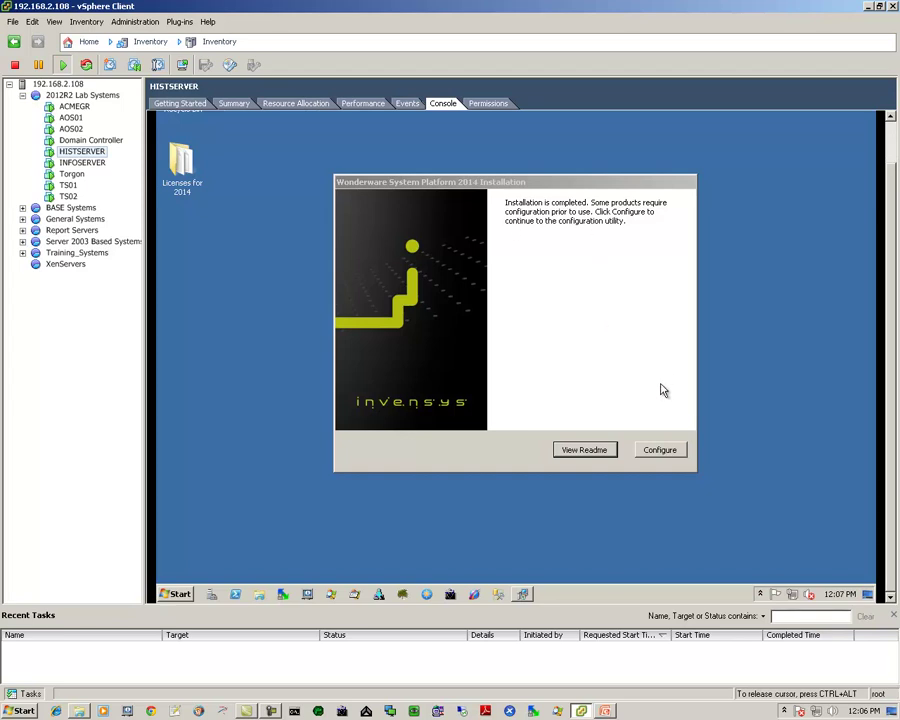
Launch the Configurator from the installation-complete page
click(660, 455)
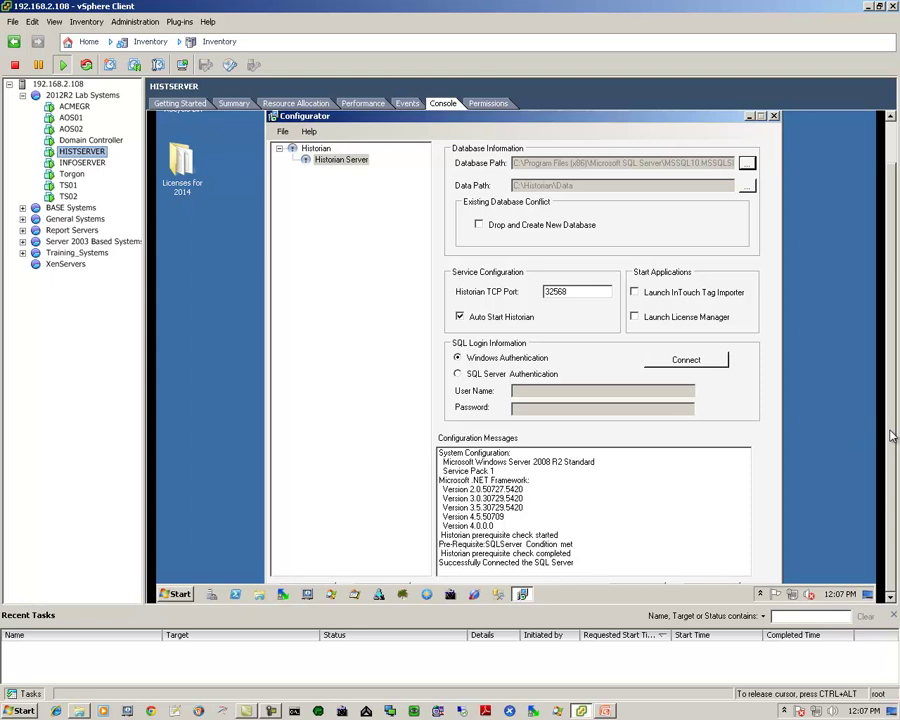
Switch the Historian Server SQL login to SQL Server Authentication with user sa and its password
scroll(893, 436, up, 1)
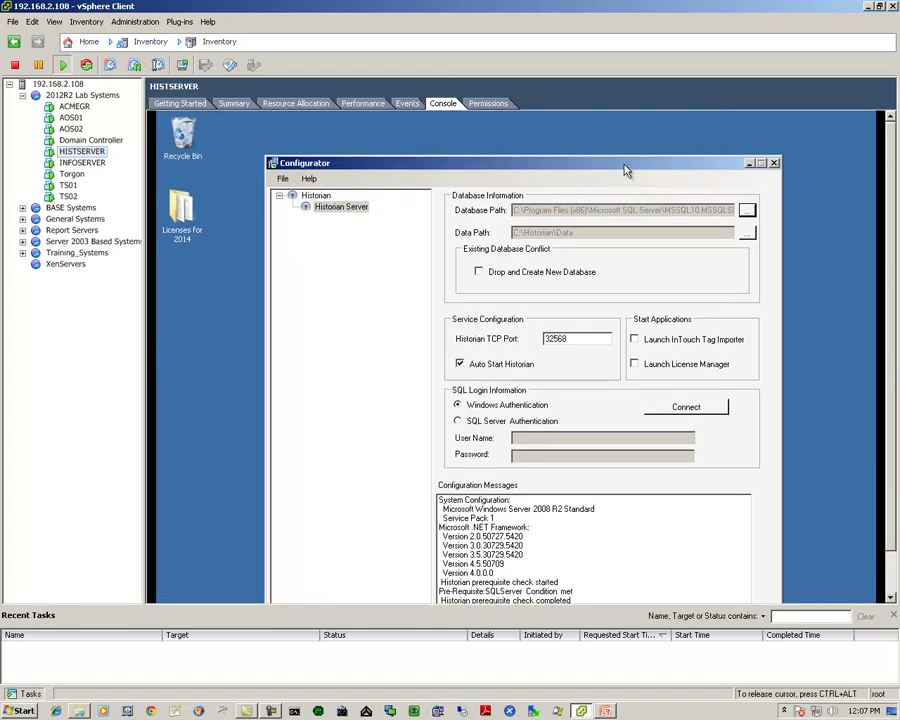
drag(625, 171, 624, 137)
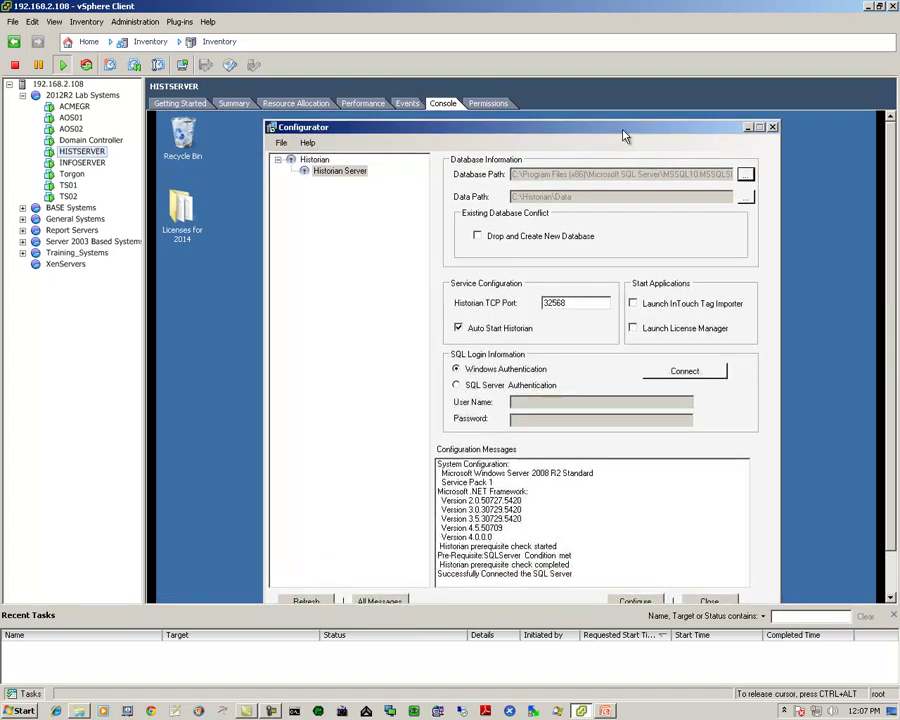
click(324, 176)
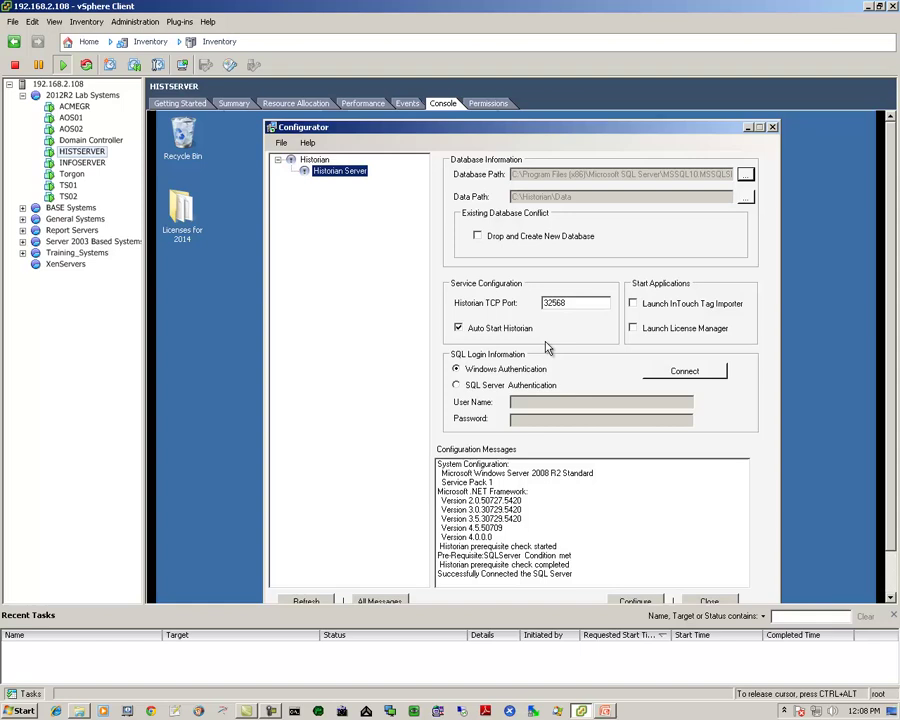
click(457, 386)
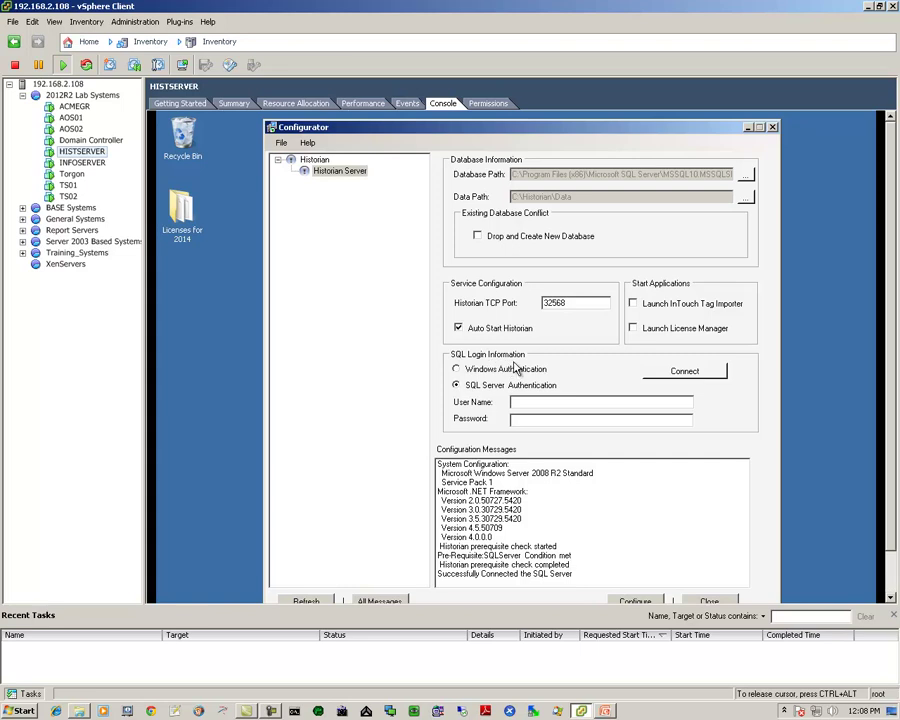
click(522, 404)
text(sa)
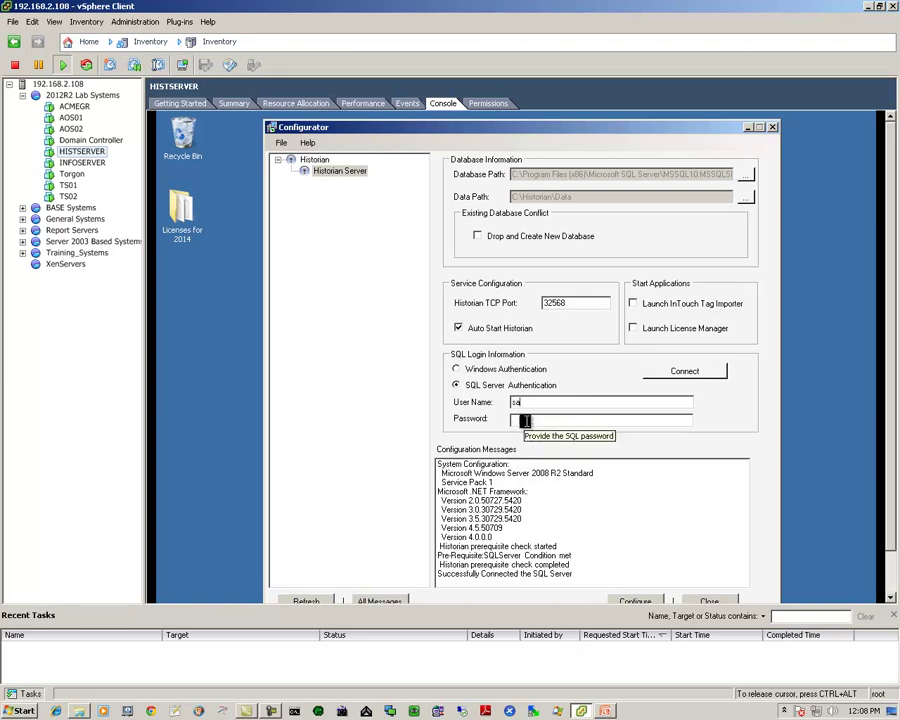
click(525, 421)
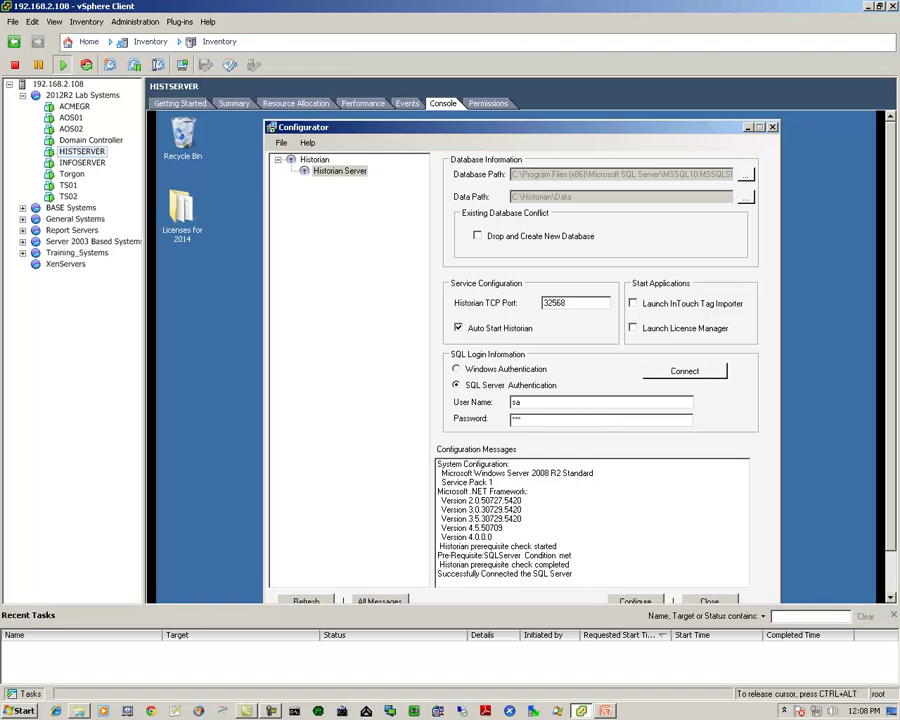
text(••••••••••)
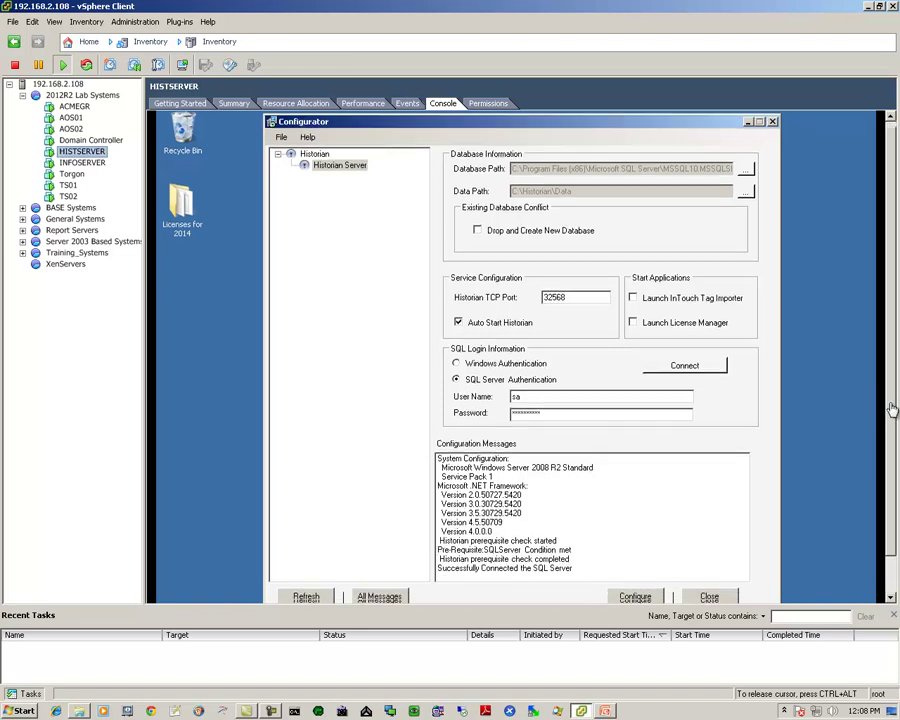
scroll(878, 397, down, 1)
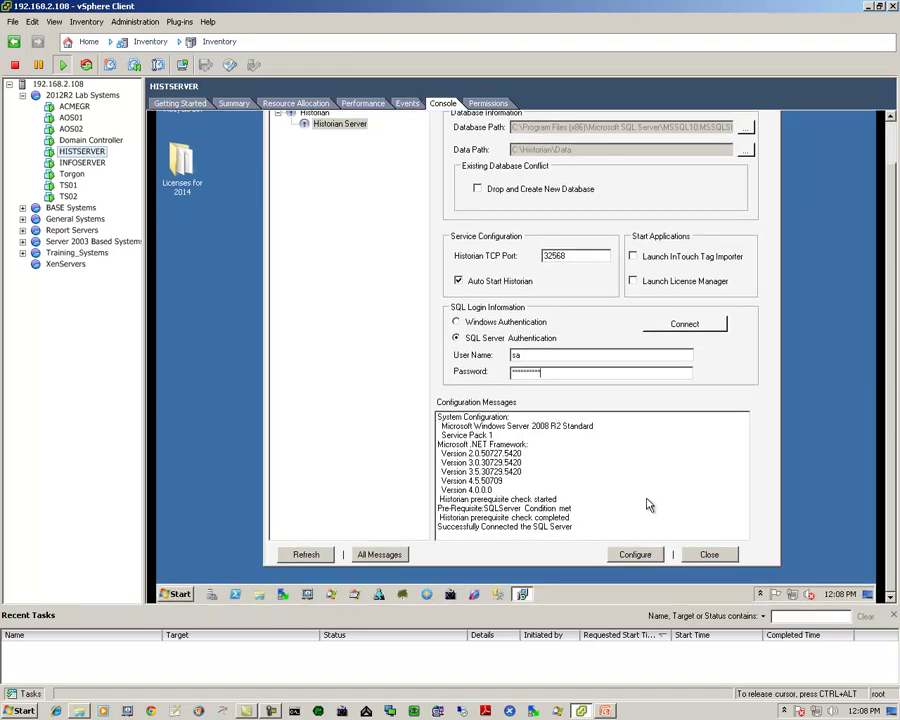
Run the Historian Server configuration until the log reports 'Historian Configuration completed.'
click(632, 556)
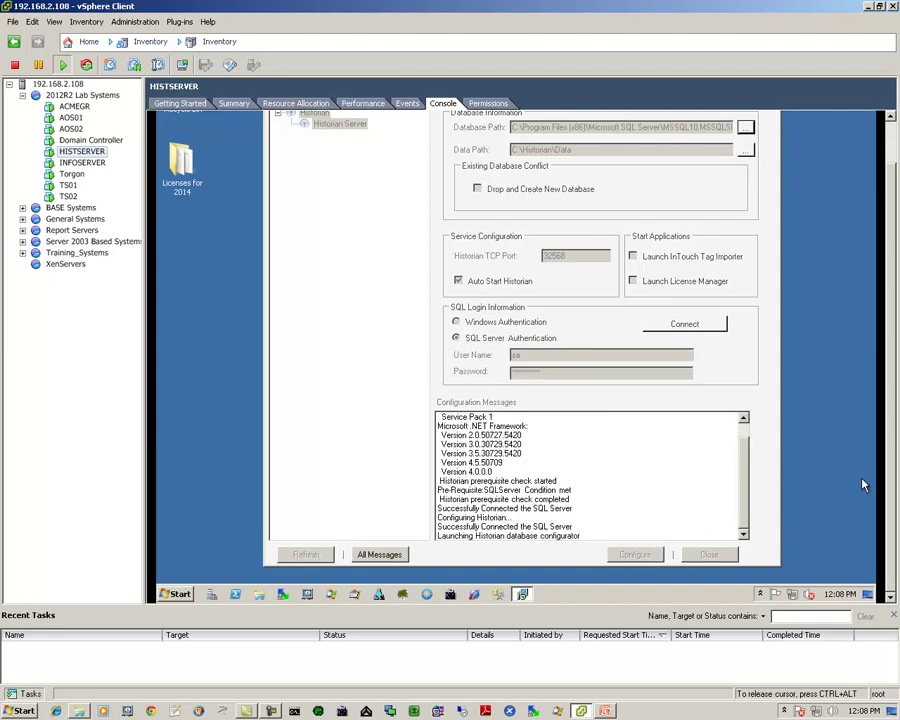
scroll(893, 460, up, 1)
scroll(893, 460, up, 1)
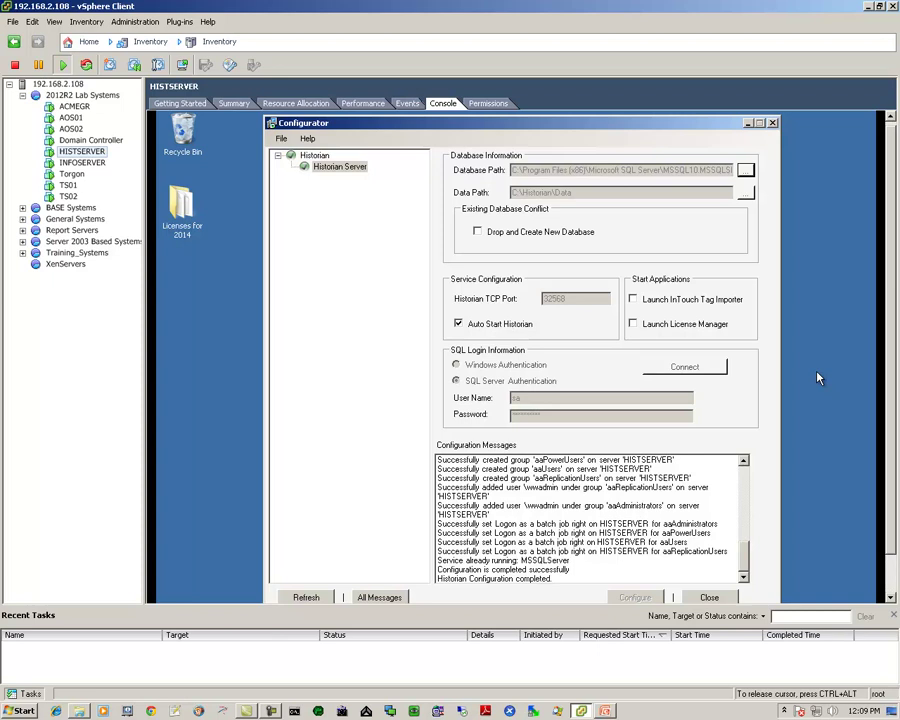
drag(893, 409, 893, 449)
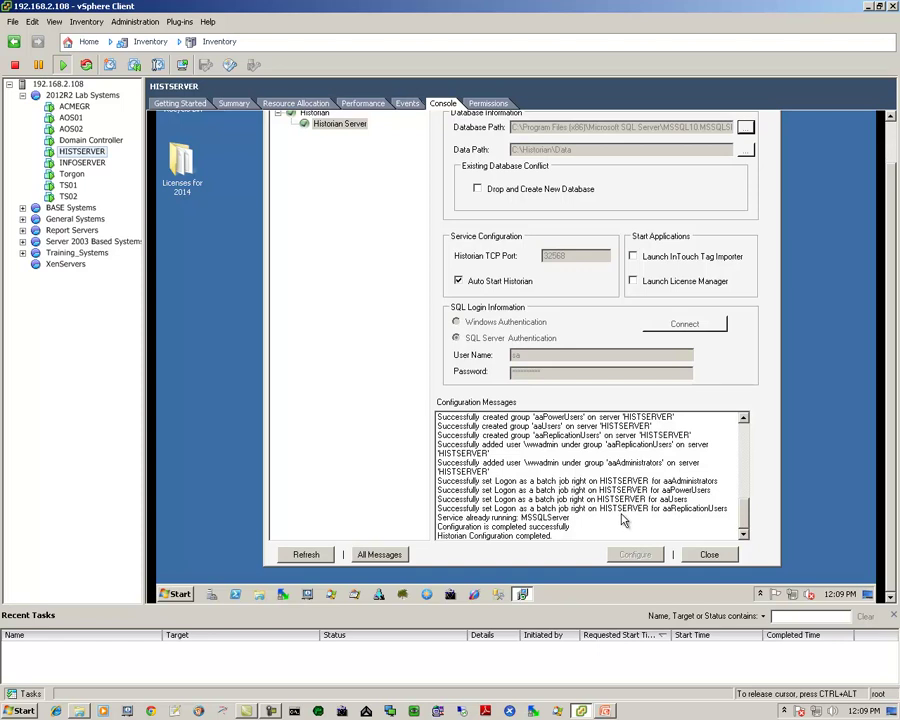
Close the Historian Configurator and reboot HISTSERVER now to finalize the Wonderware 2014 installation
click(709, 555)
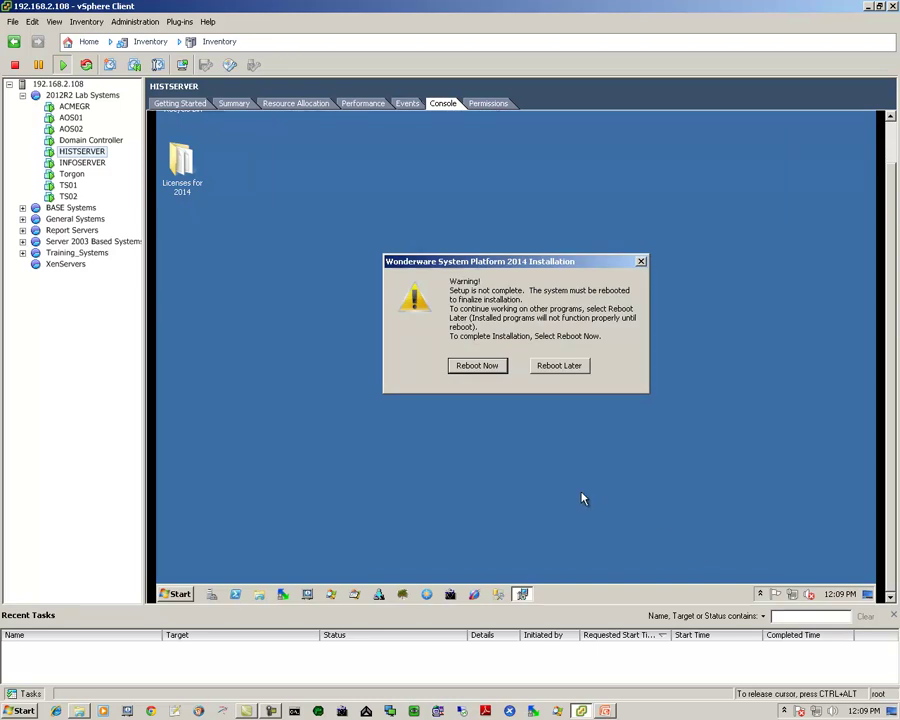
click(477, 368)
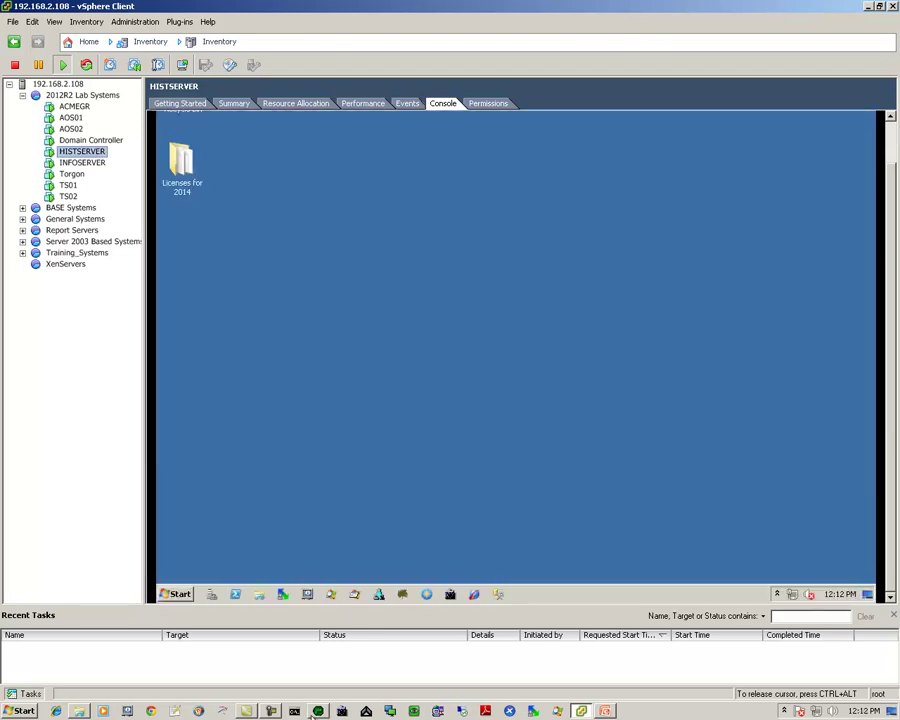
click(271, 711)
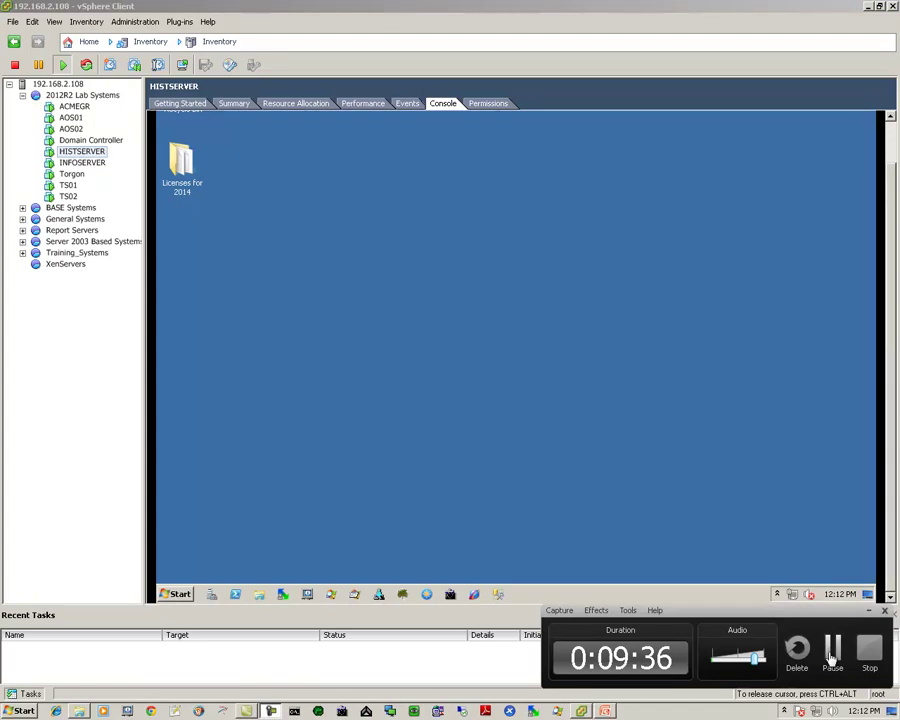
click(778, 388)
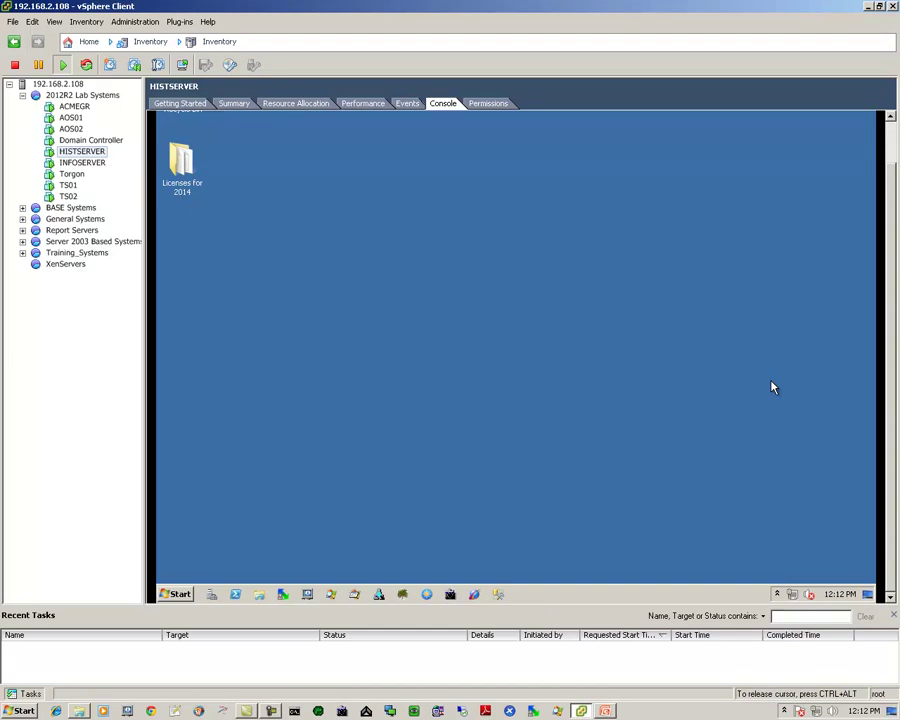
Launch Invensys License Manager from Start > All Programs > Invensys > License Manager
click(178, 596)
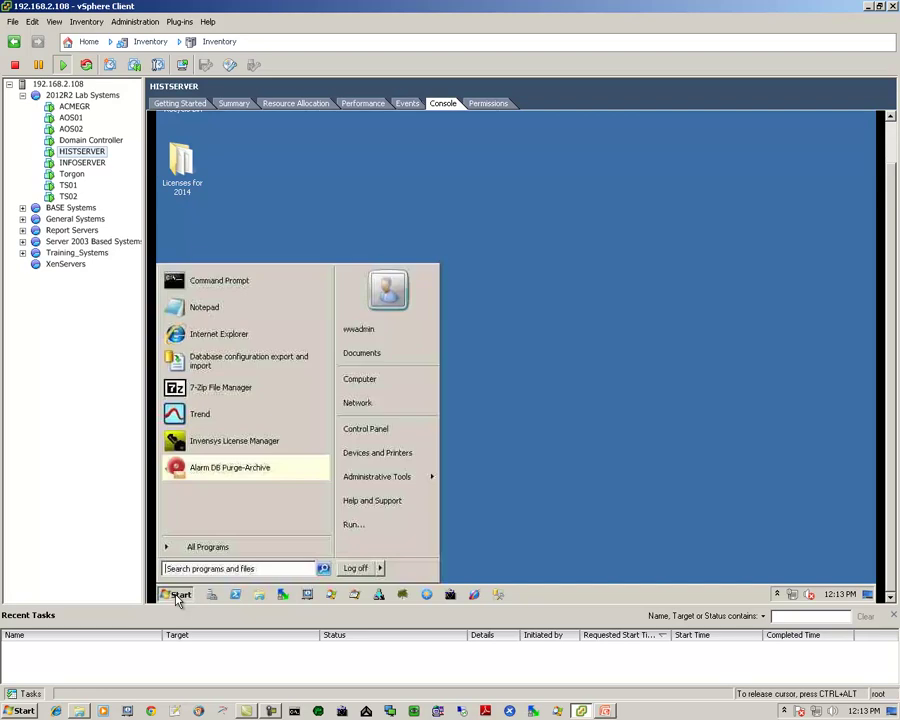
click(188, 546)
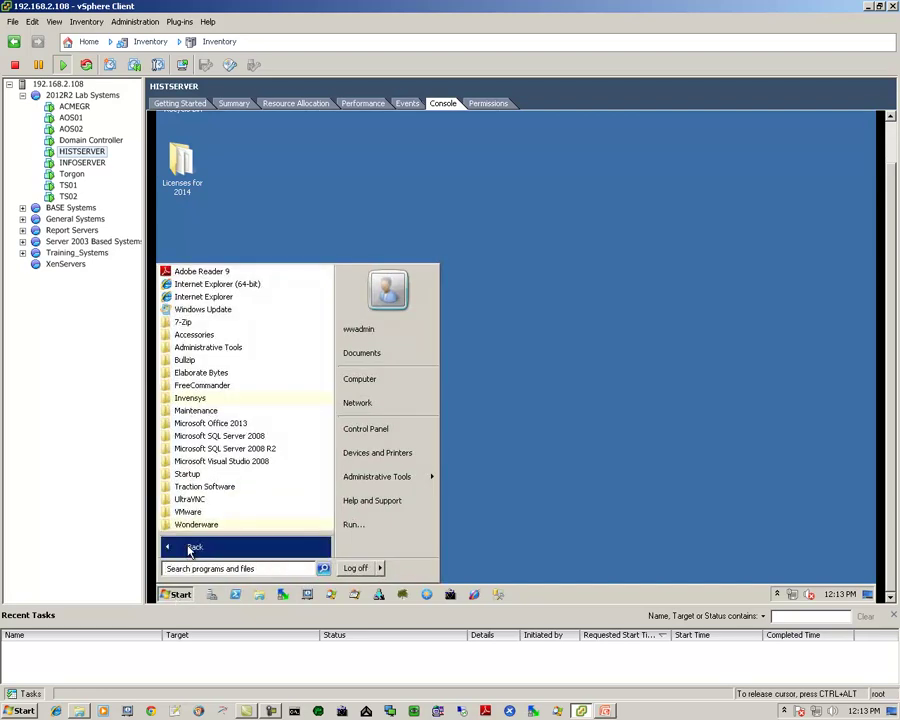
click(186, 400)
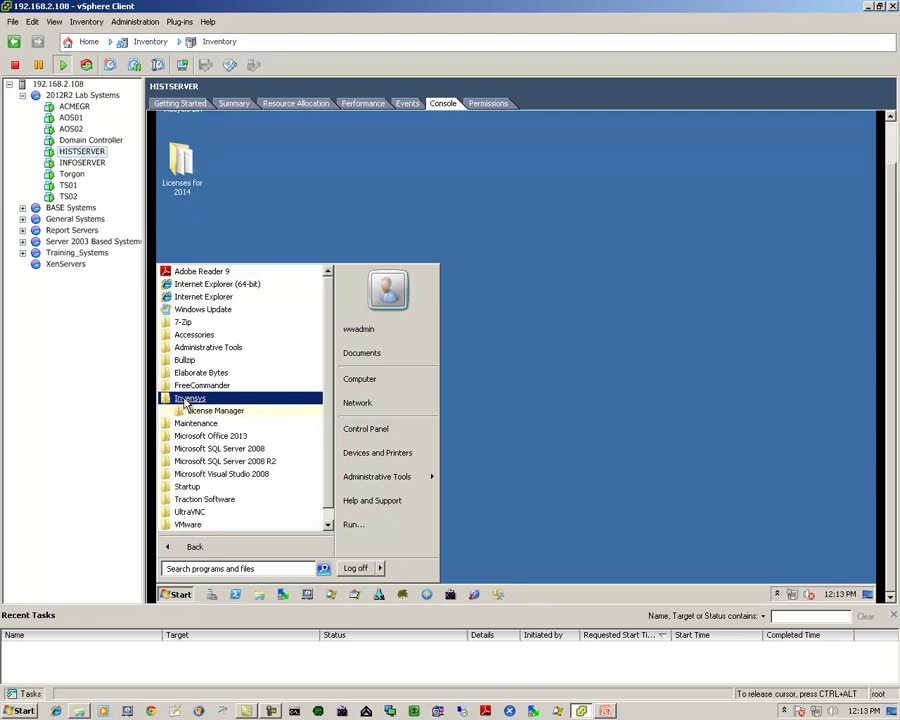
click(199, 412)
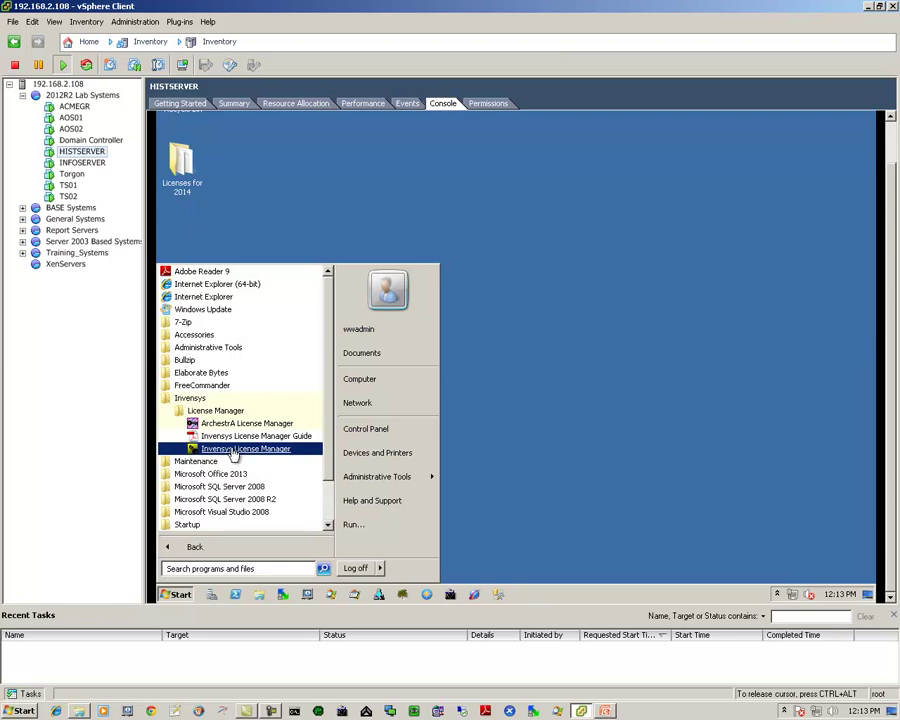
click(233, 449)
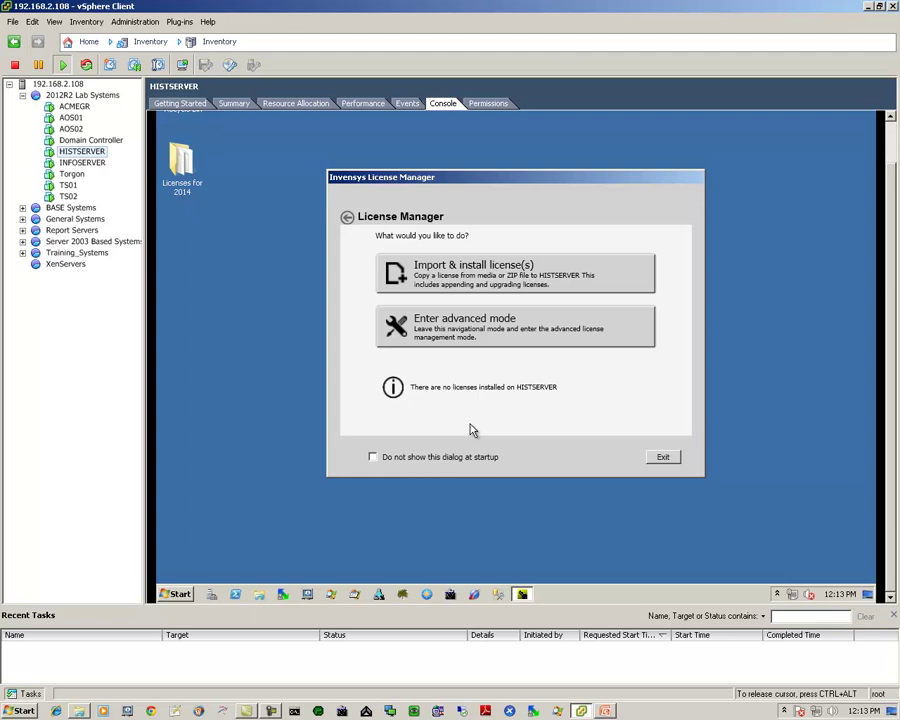
Import and install ArchestrA.lic from Desktop\Licenses for 2014, then exit License Manager
click(466, 281)
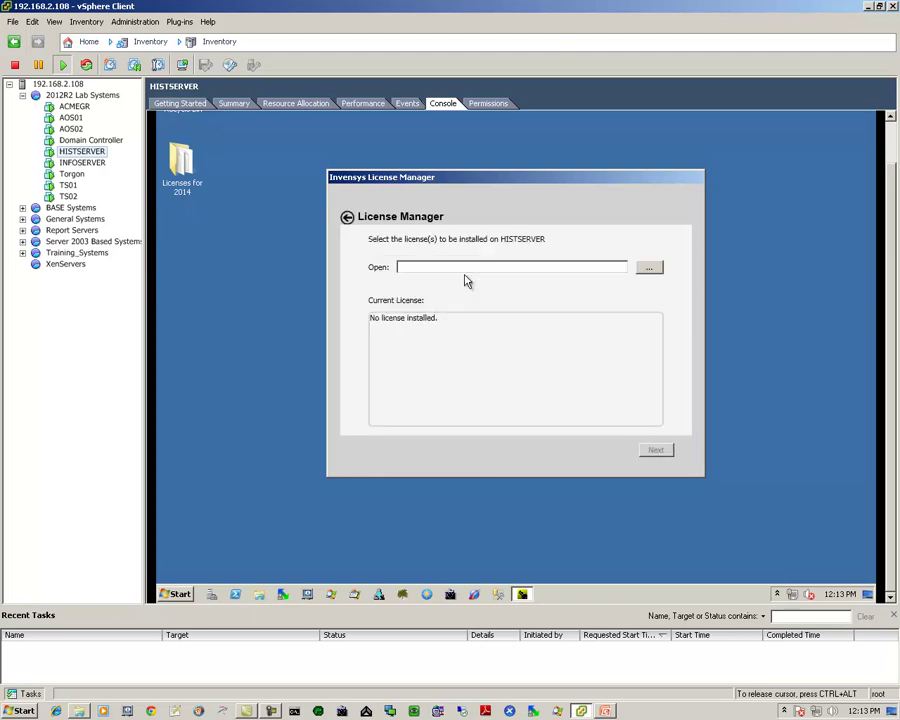
click(649, 267)
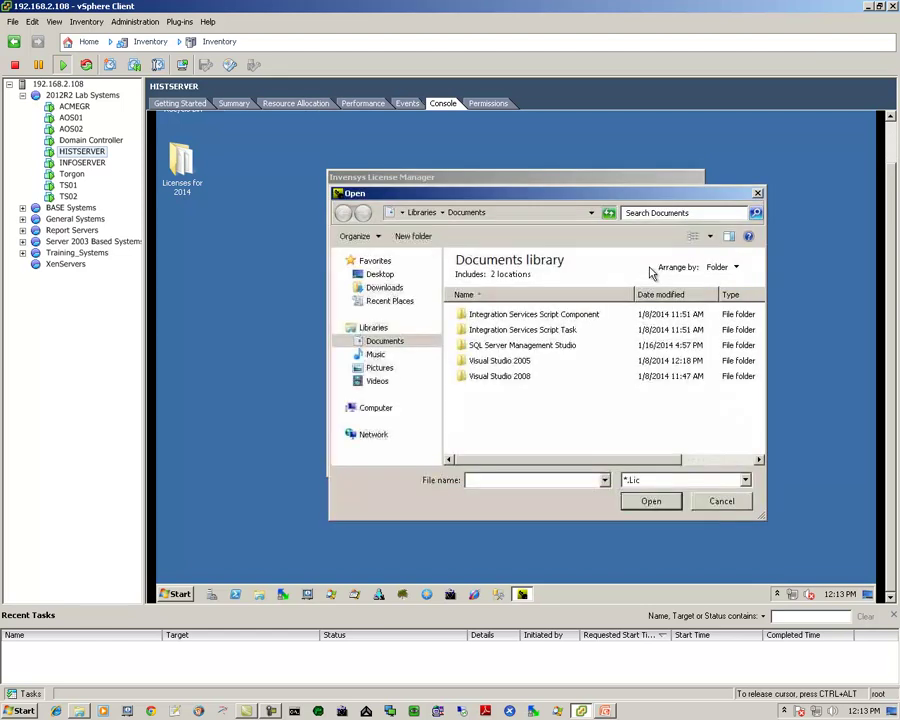
click(378, 275)
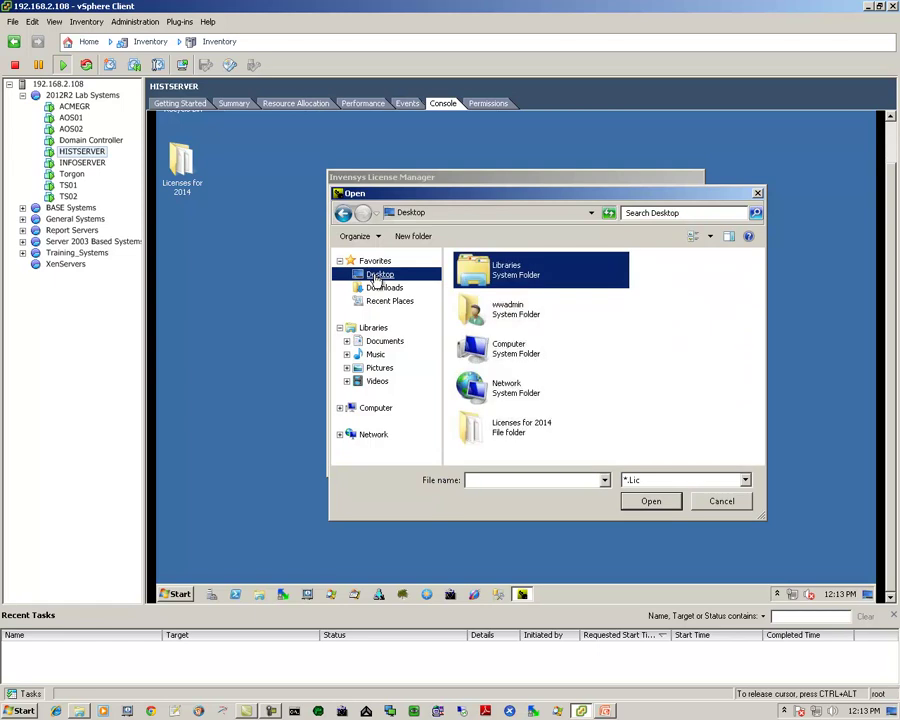
double_click(520, 428)
click(490, 275)
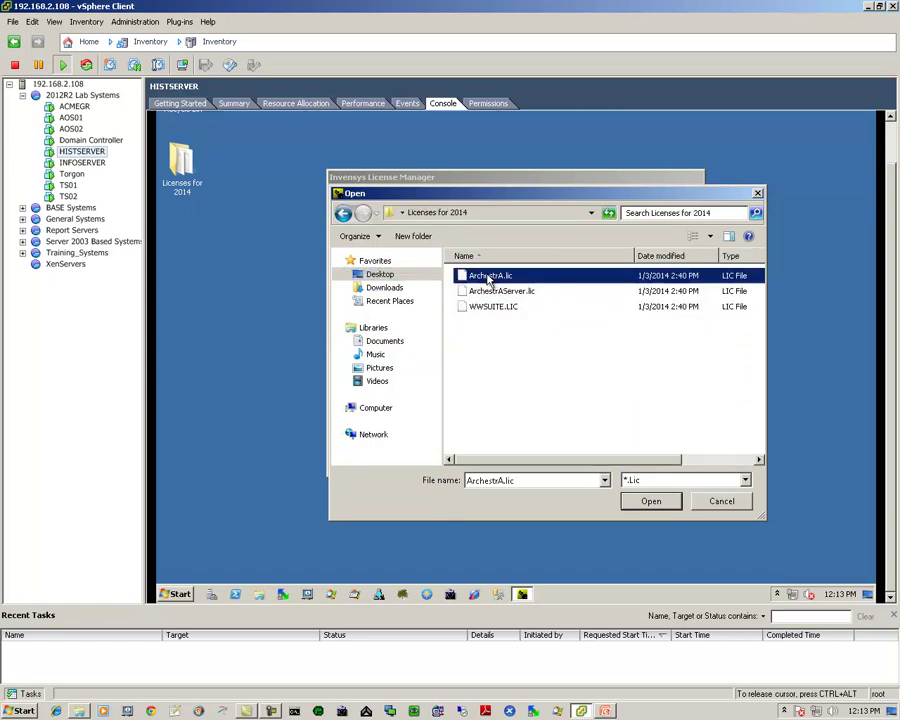
click(650, 501)
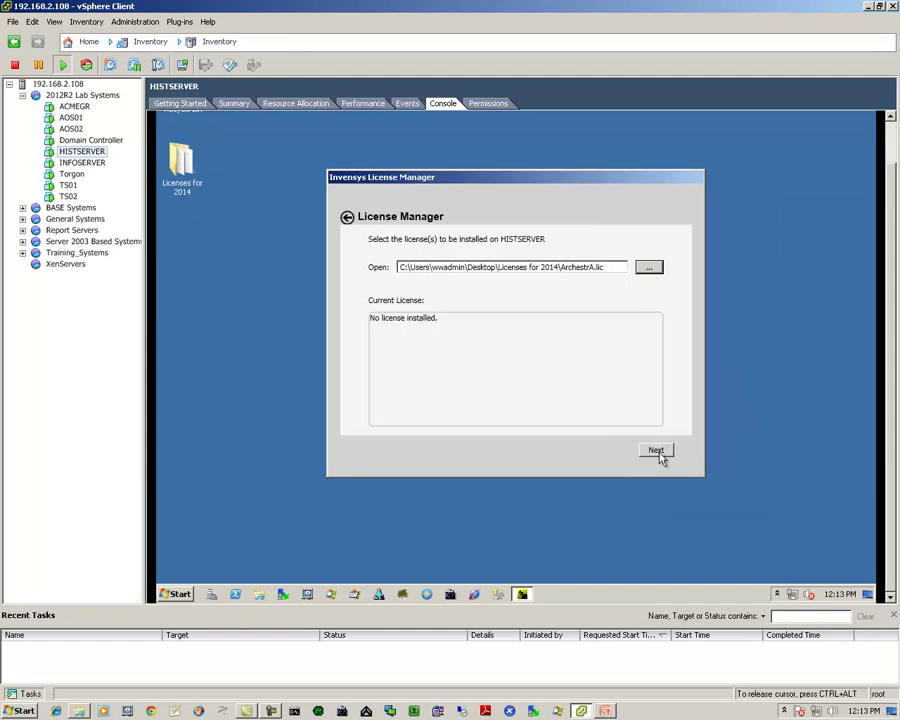
click(659, 455)
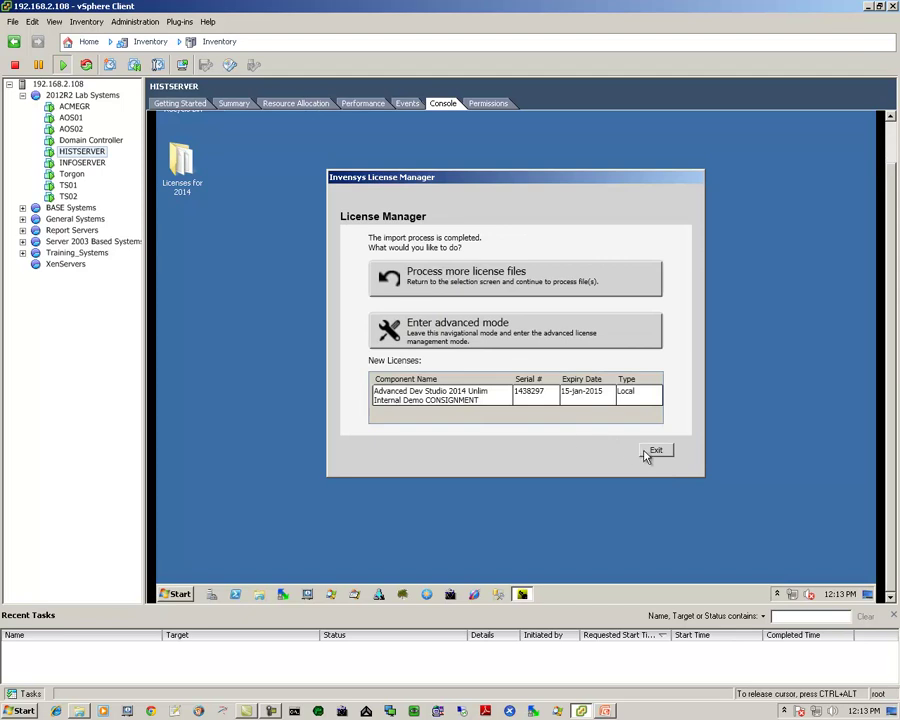
click(655, 451)
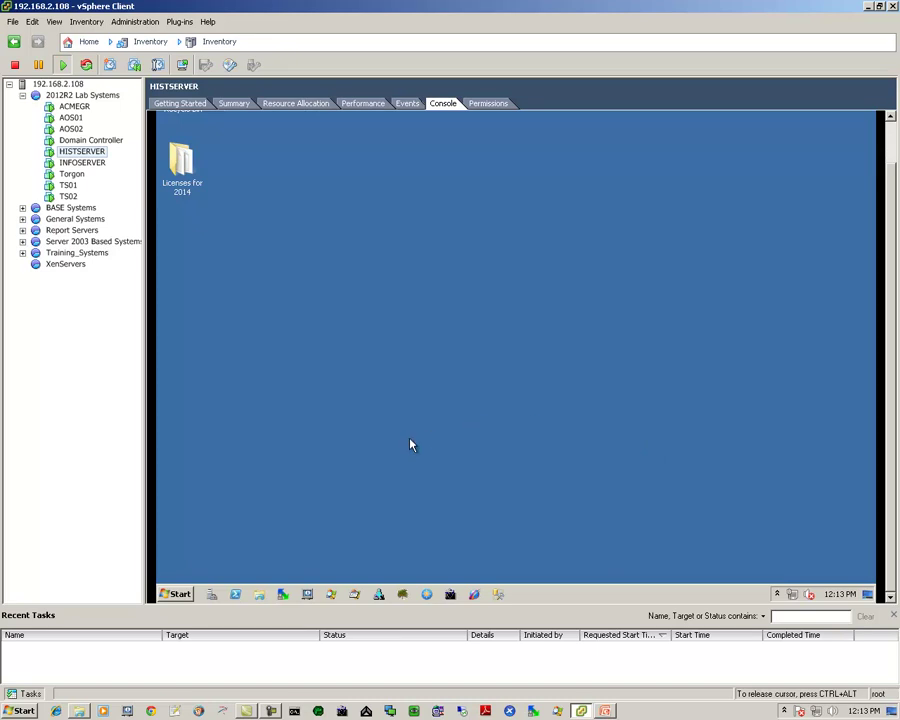
Launch the System Management Console from Start > All Programs > Wonderware
click(183, 594)
click(197, 547)
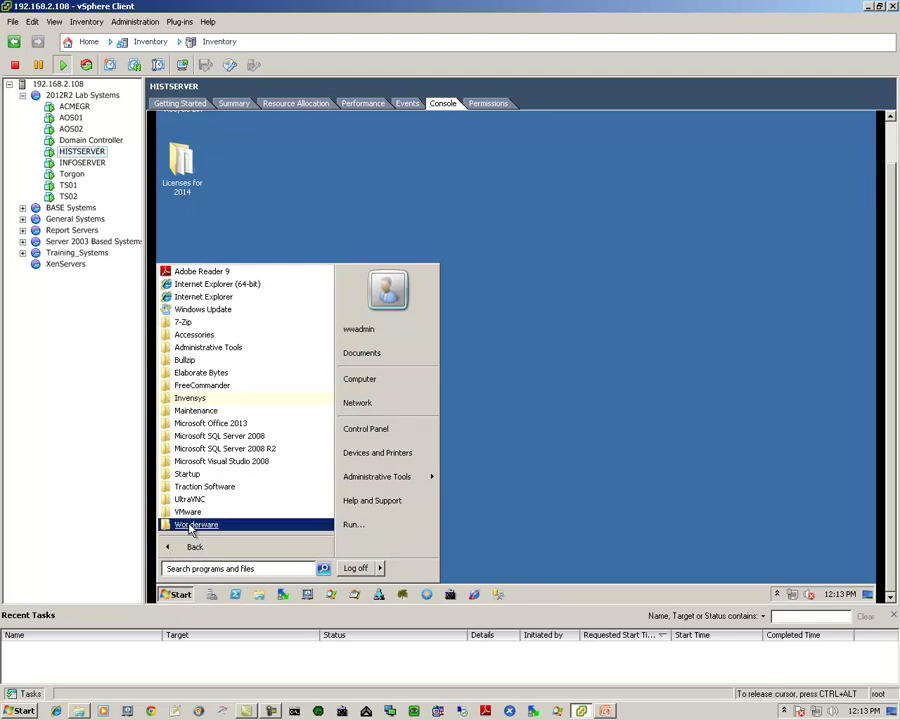
click(195, 525)
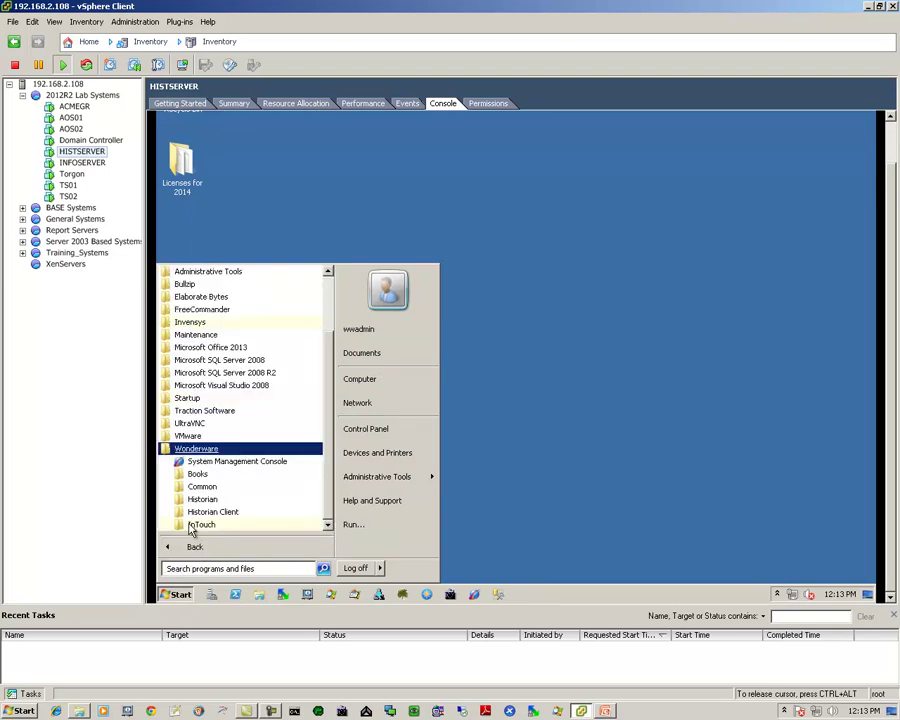
click(217, 464)
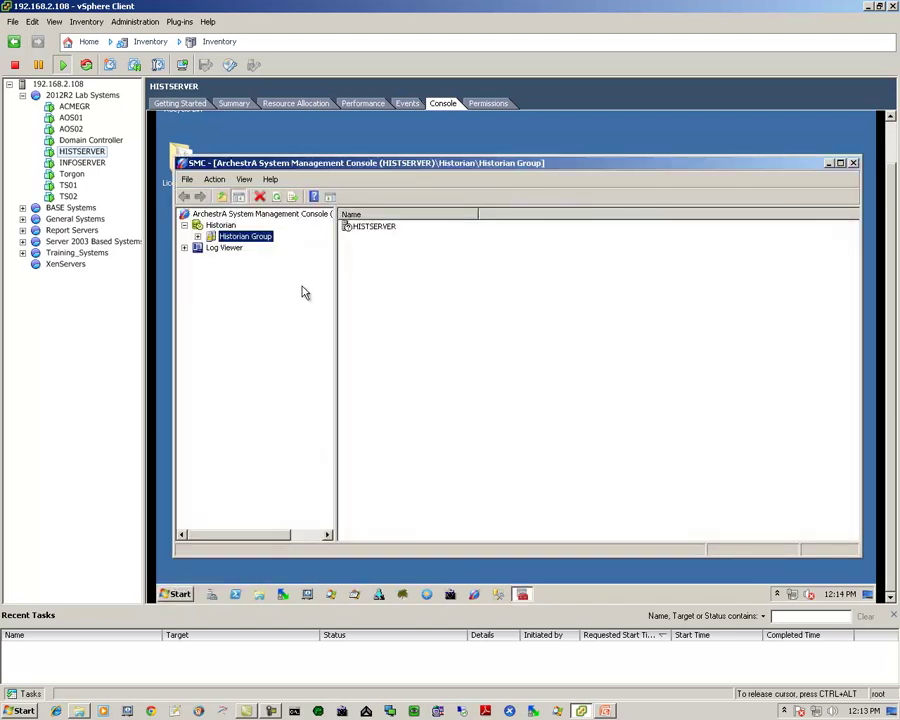
Show the Status page under Historian Group > HISTSERVER > Management Console
click(199, 238)
click(212, 248)
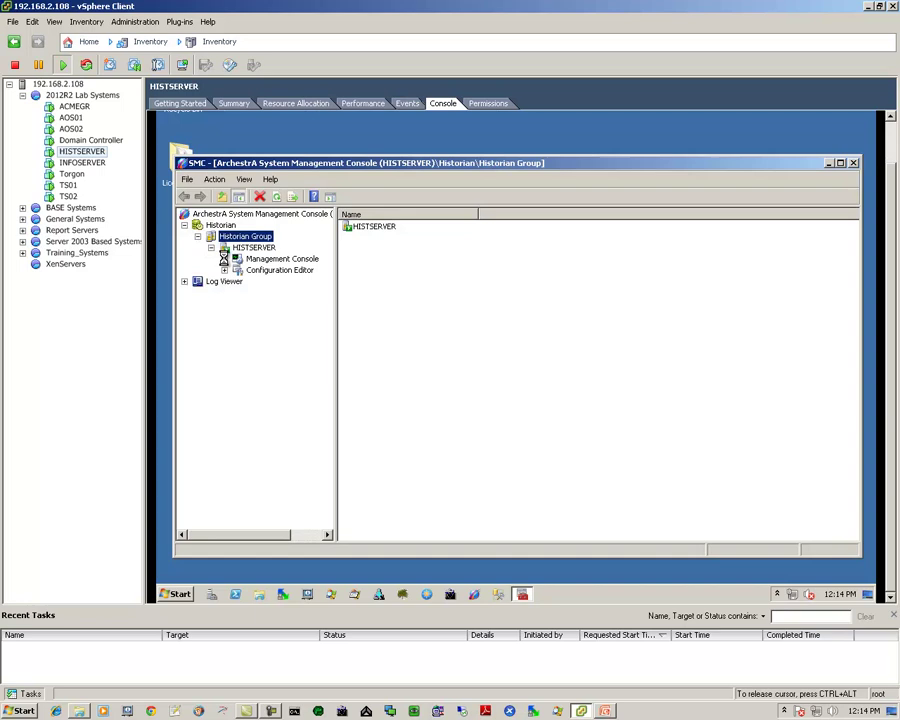
click(225, 260)
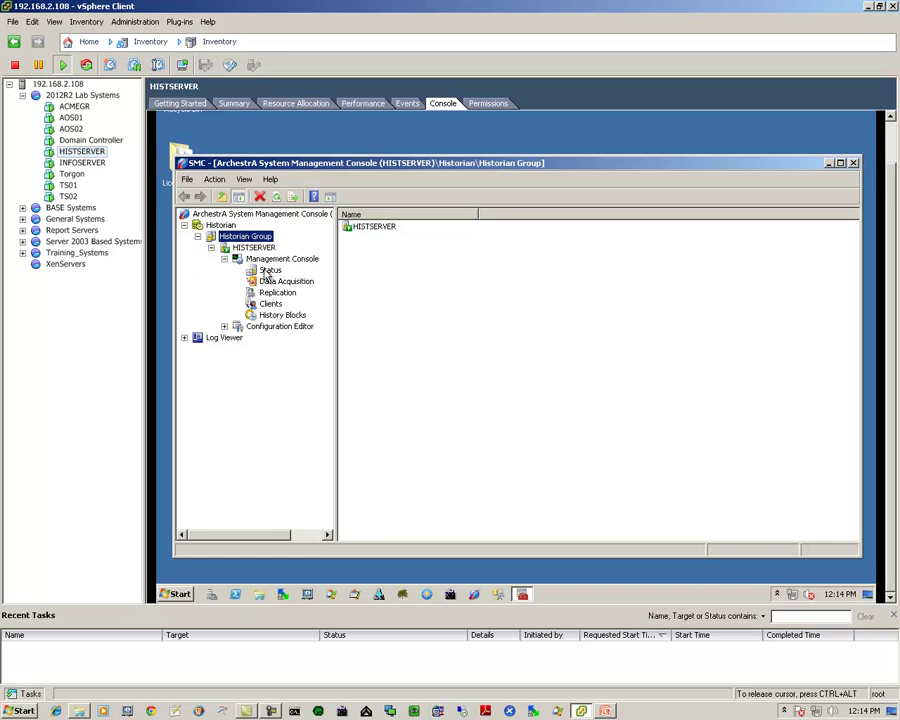
click(268, 272)
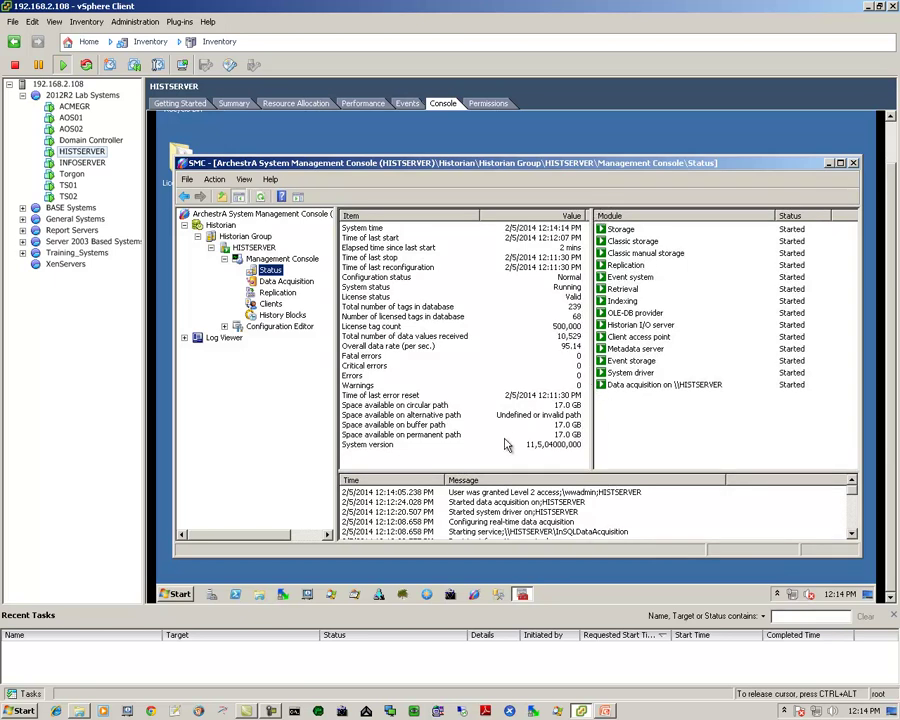
click(401, 445)
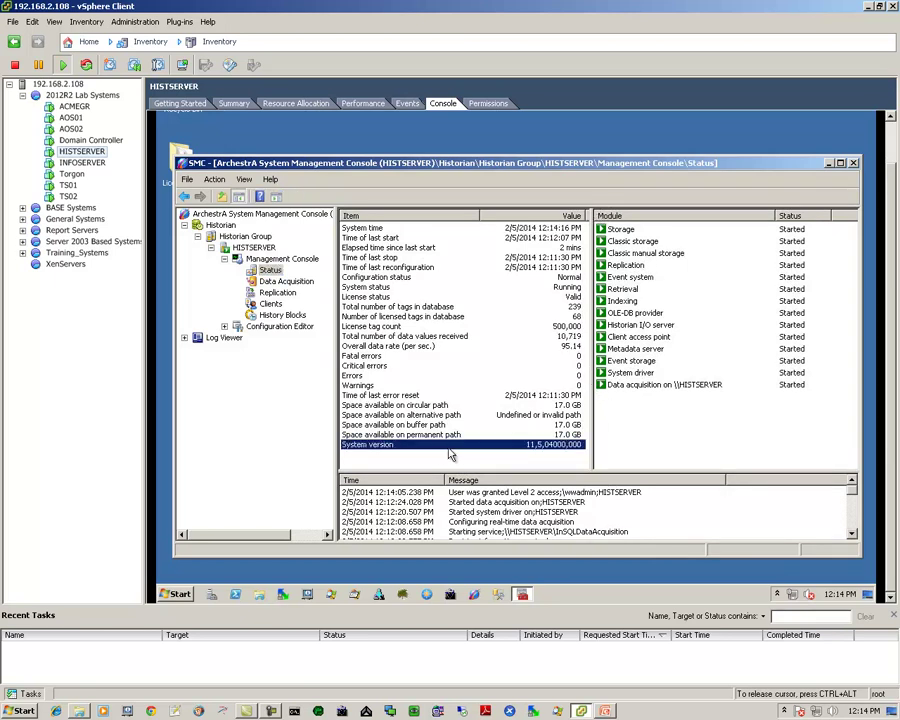